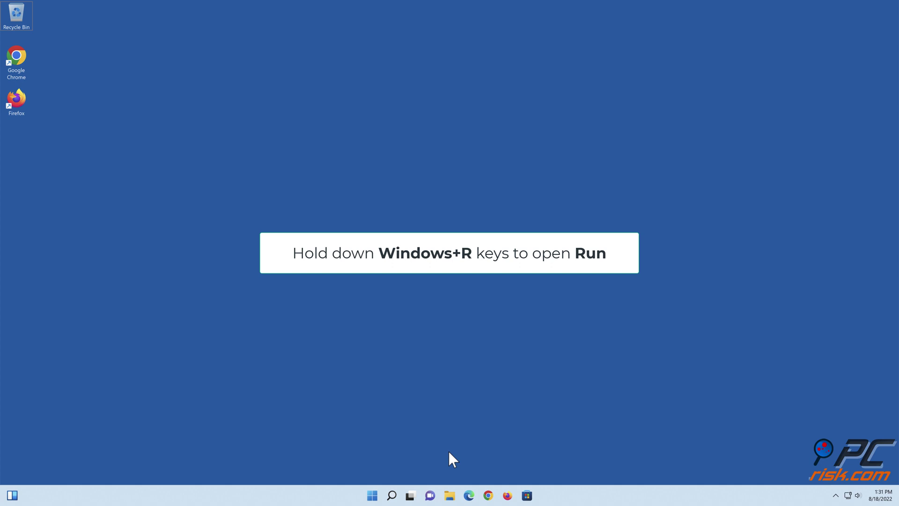
Open Internet Properties by running inetcpl.cpl from the Run box.
key("super+r")
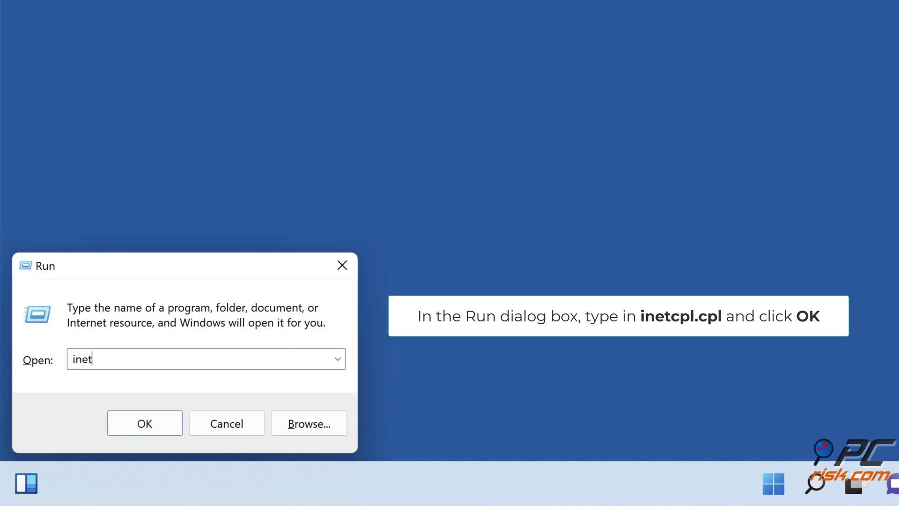
type("inetcpl.cpl")
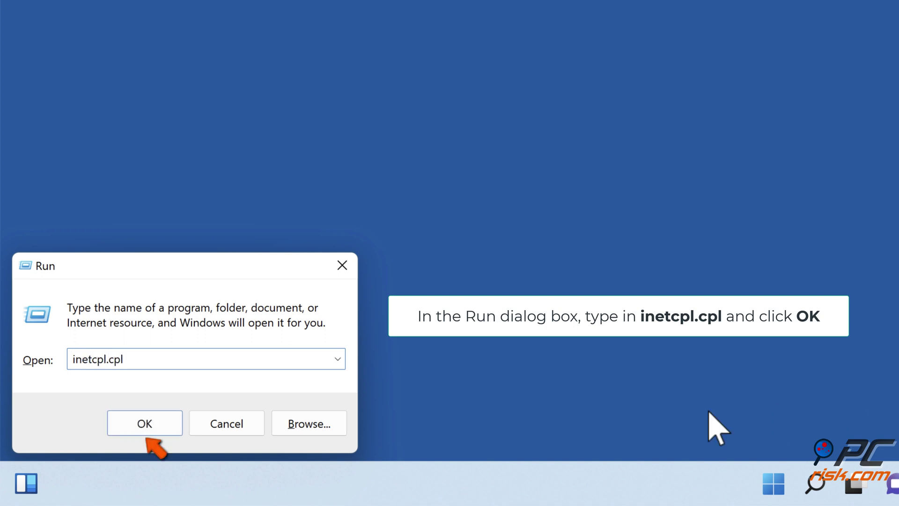
left_click(144, 432)
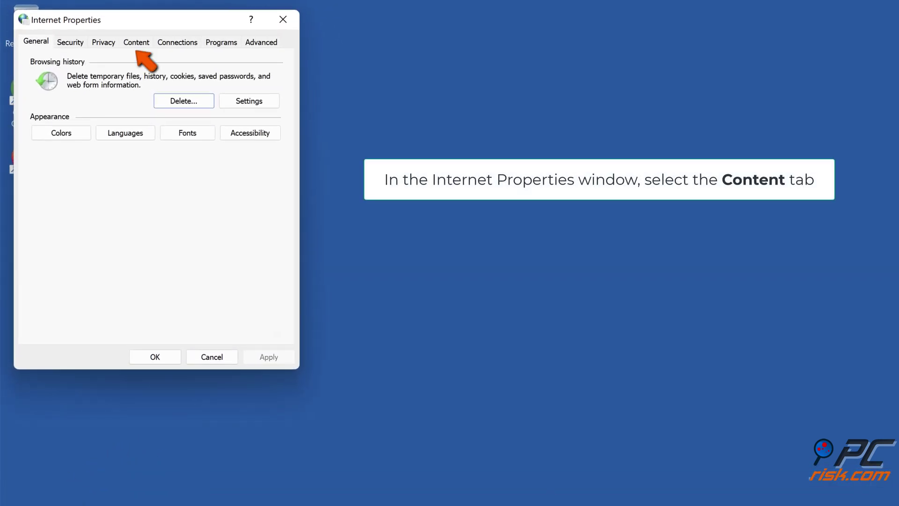
Clear the SSL state on the Content tab, then close Internet Properties.
left_click(137, 43)
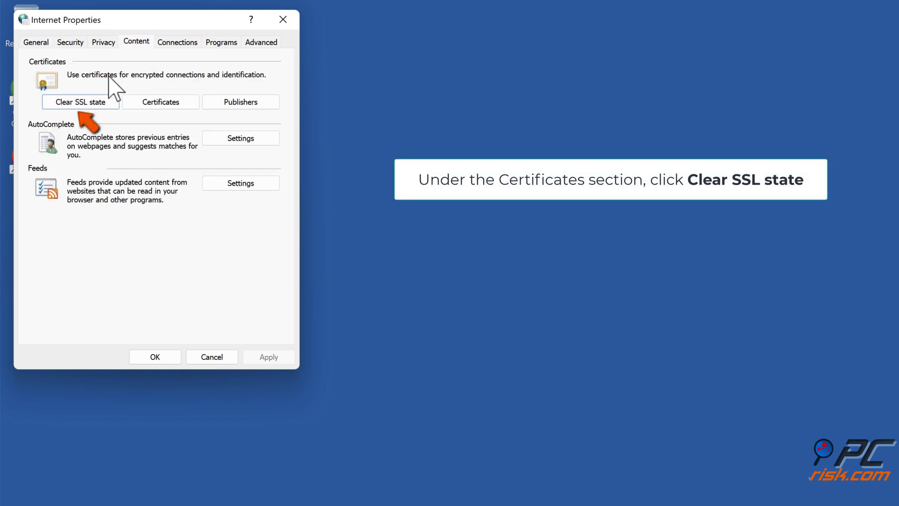
left_click(80, 104)
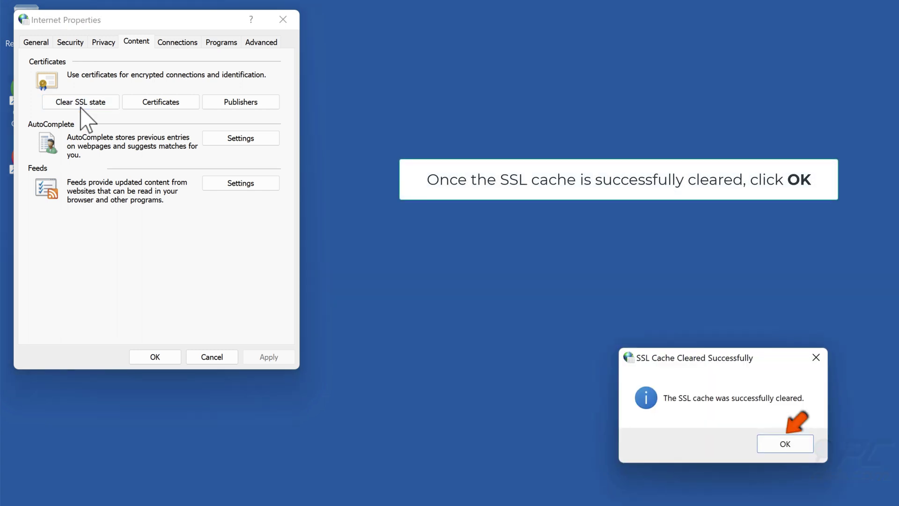
left_click(785, 450)
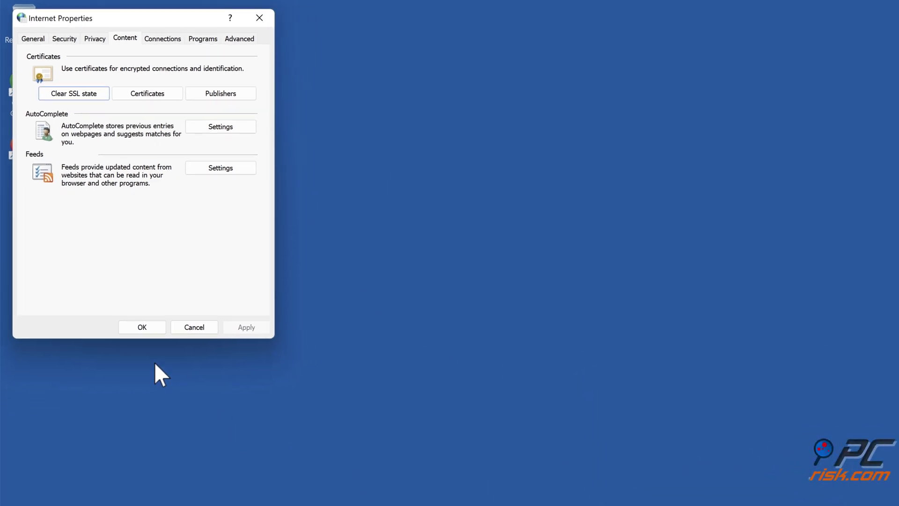
left_click(139, 322)
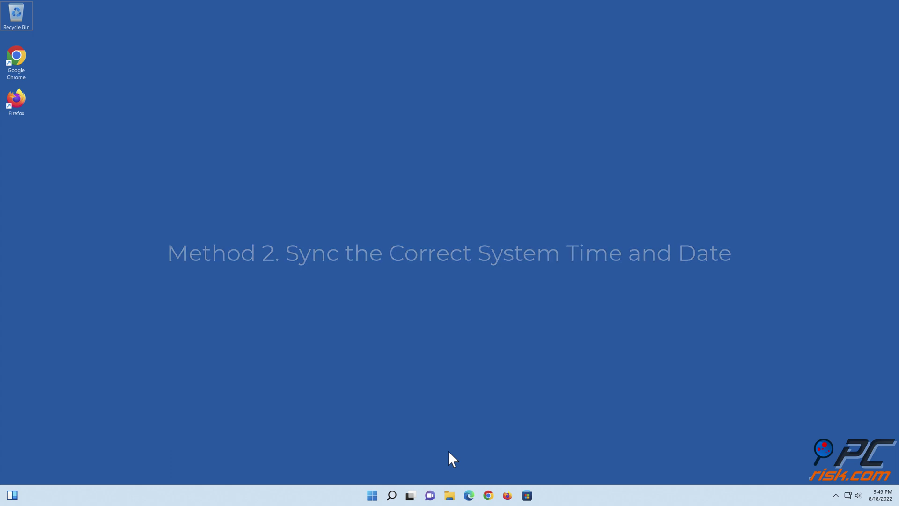
Resync the clock in Date & time by toggling Set time automatically on, then off.
right_click(373, 497)
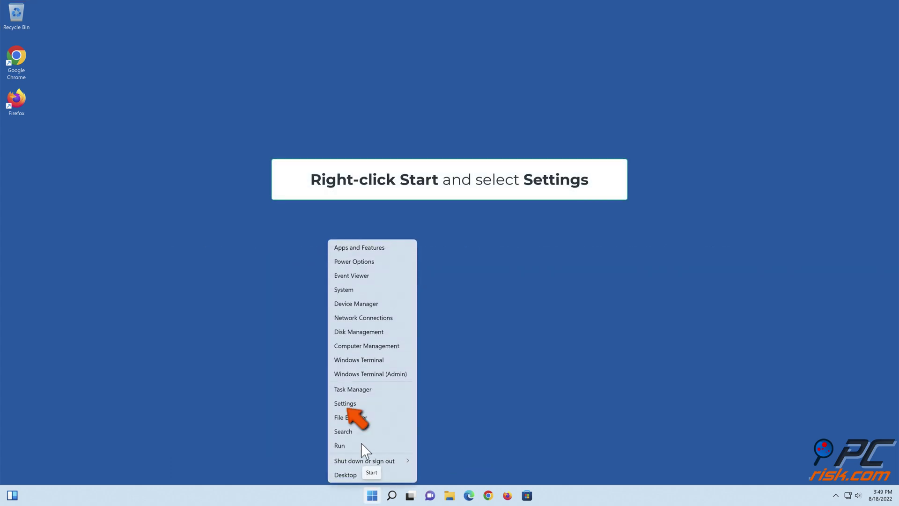
left_click(346, 406)
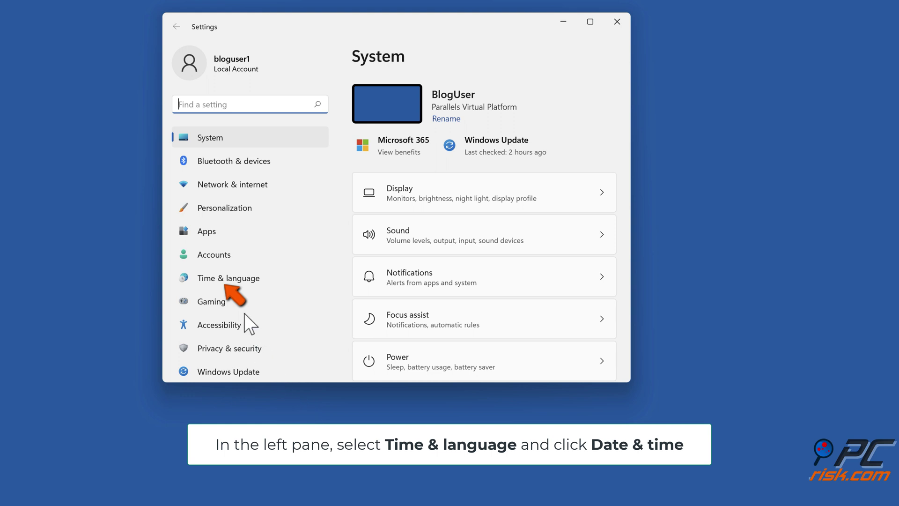
left_click(226, 281)
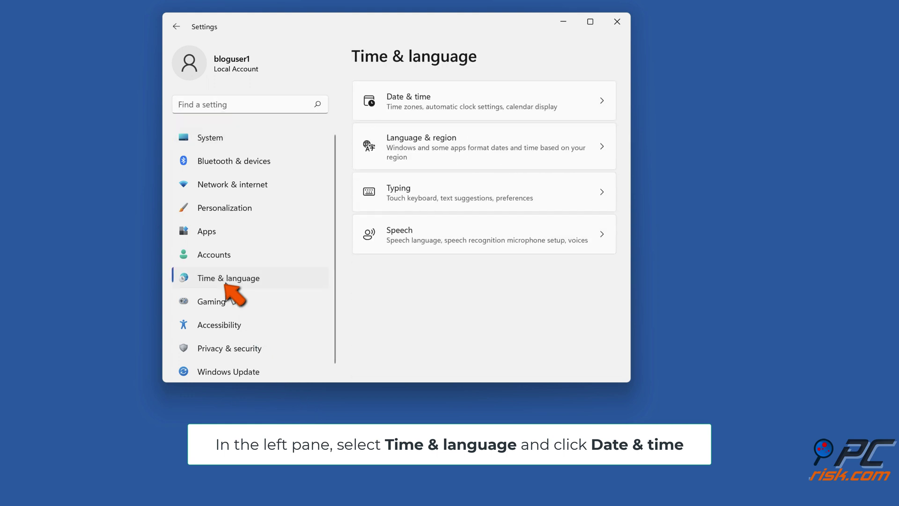
left_click(427, 112)
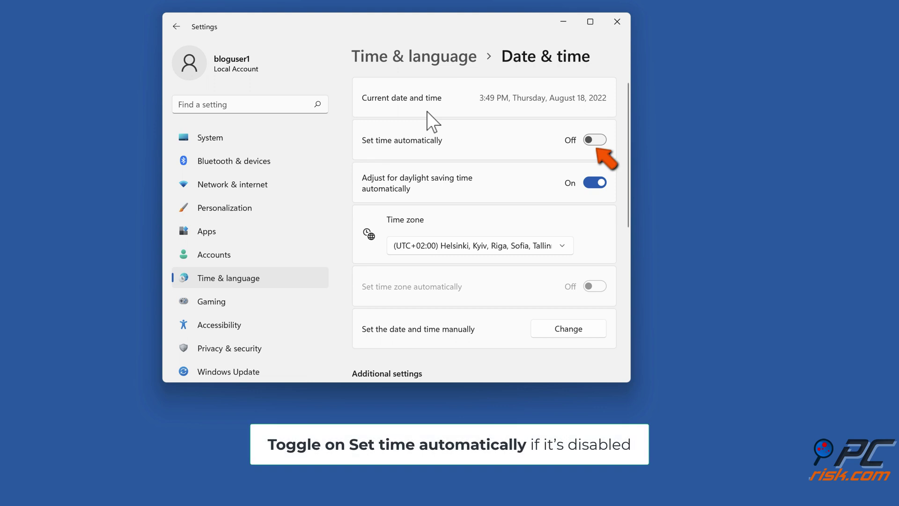
left_click(594, 146)
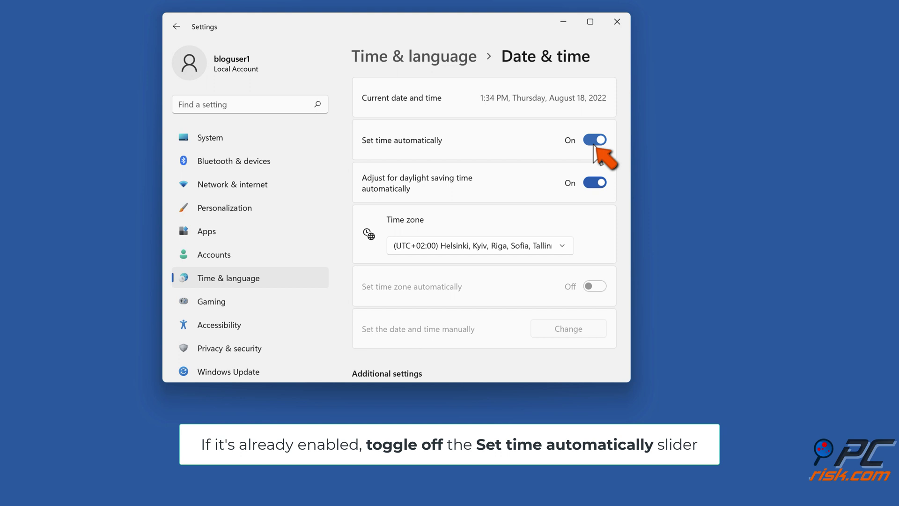
left_click(594, 145)
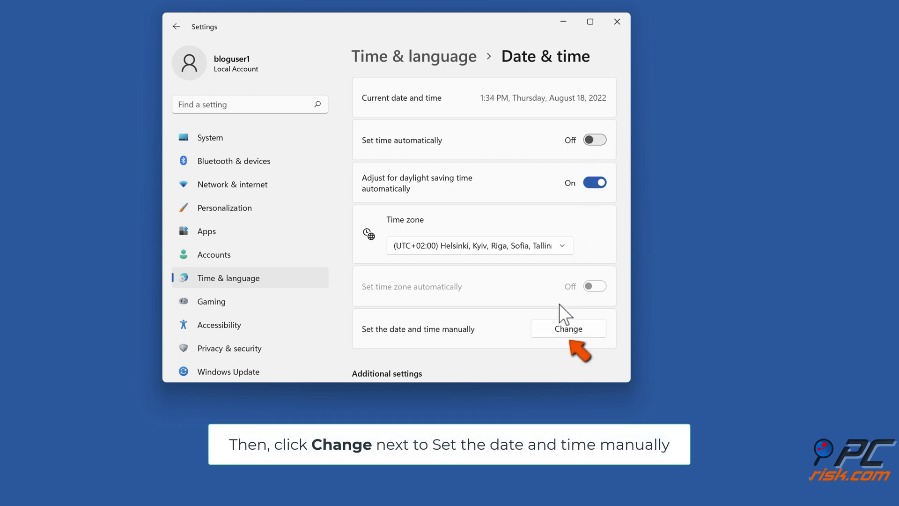
Manually set the time to 3:42 PM on August 18, 2022, then close Settings.
left_click(564, 335)
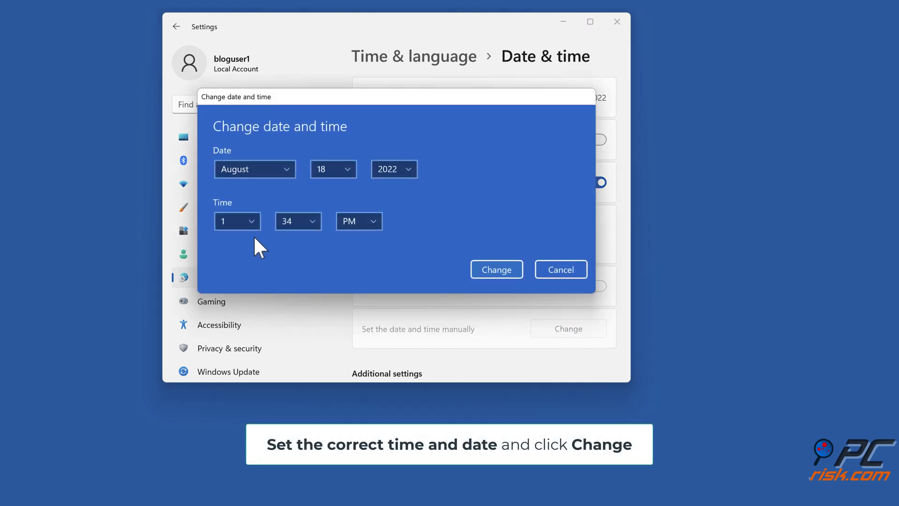
left_click(252, 223)
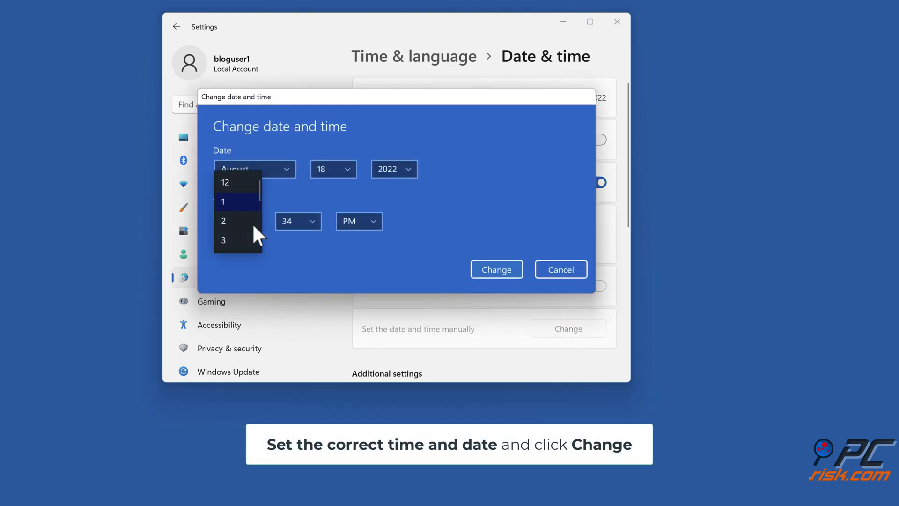
left_click(234, 238)
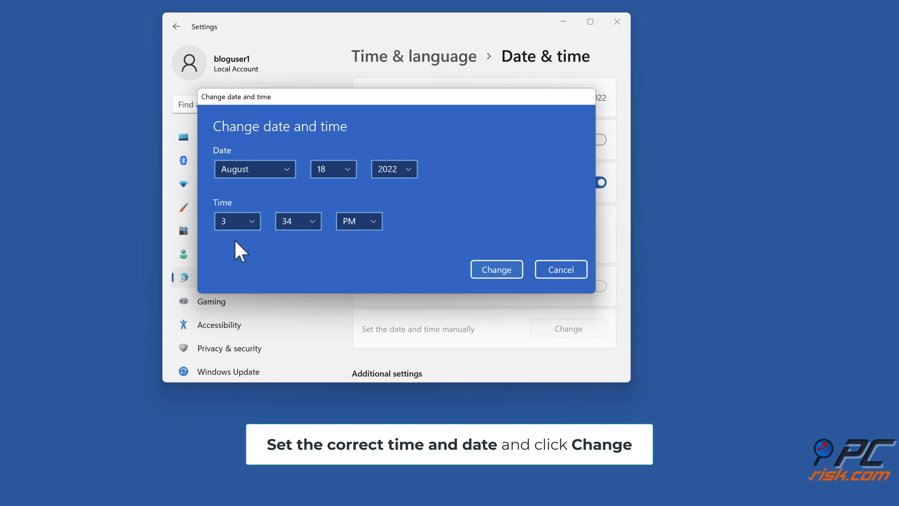
left_click(310, 221)
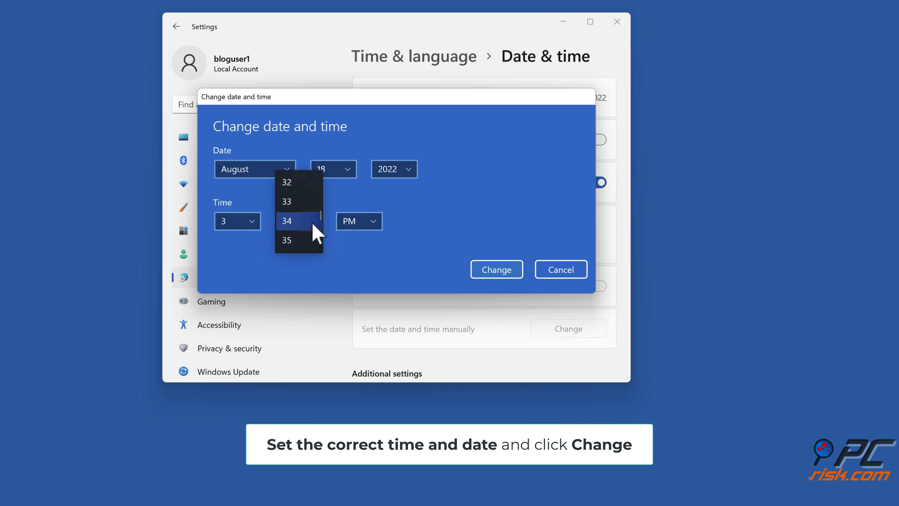
scroll(311, 222, "down", 1)
scroll(311, 221, "down", 2)
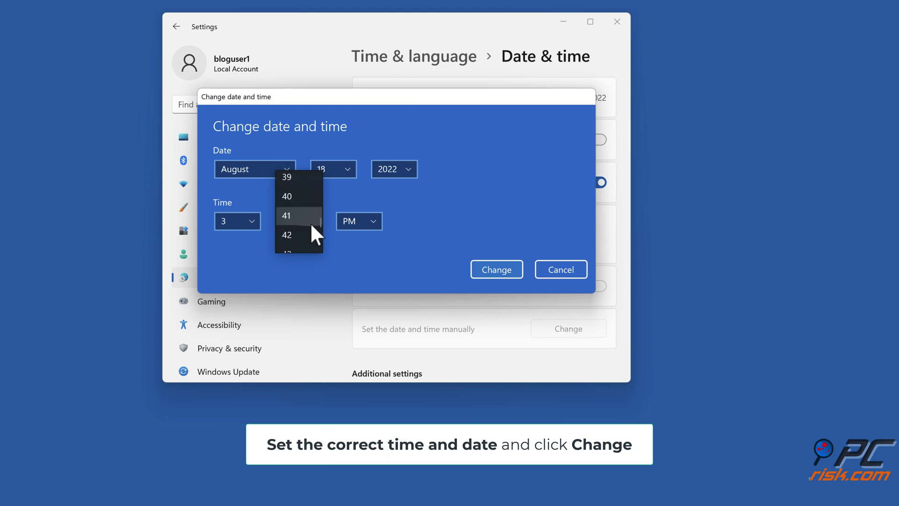
left_click(299, 234)
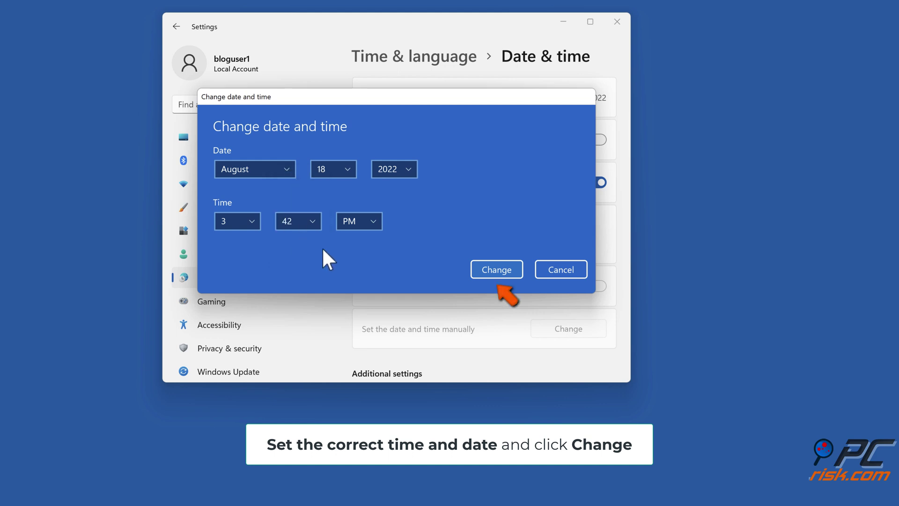
left_click(496, 273)
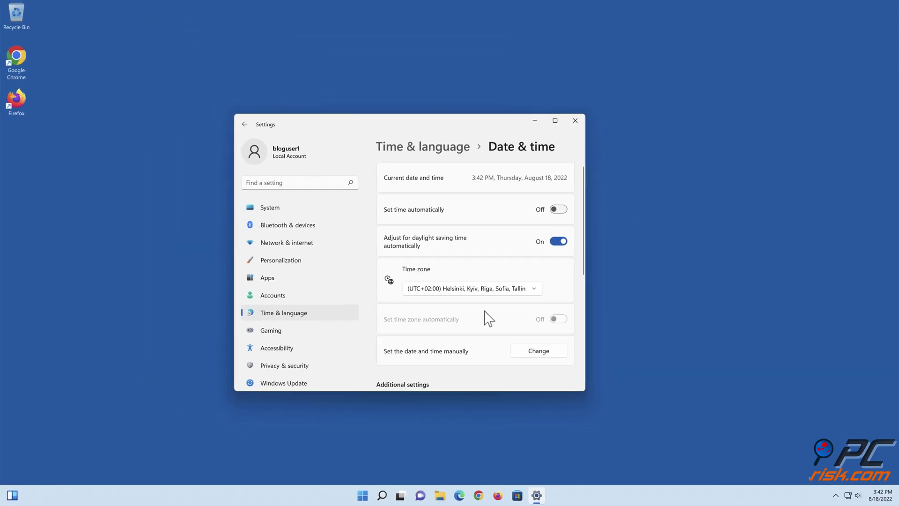
left_click(576, 121)
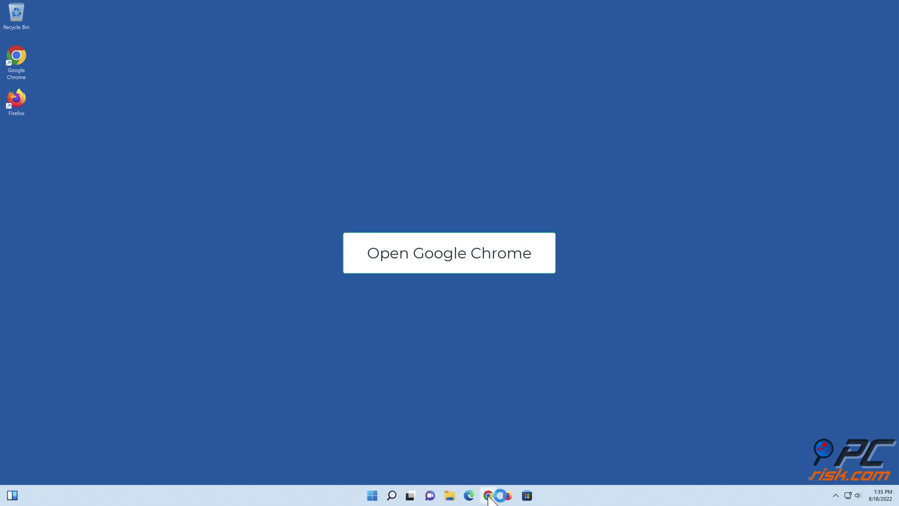
Launch Chrome and open Clear browsing data from More tools in the main menu.
left_click(488, 495)
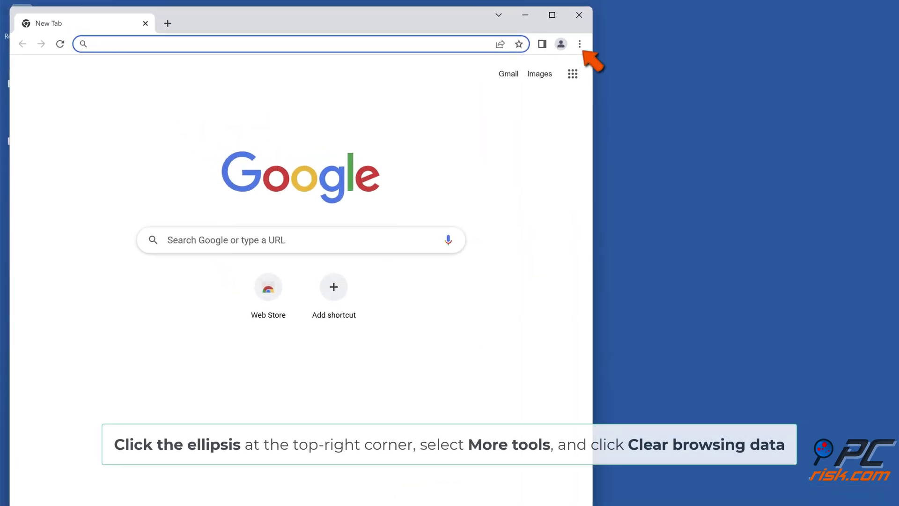
left_click(580, 47)
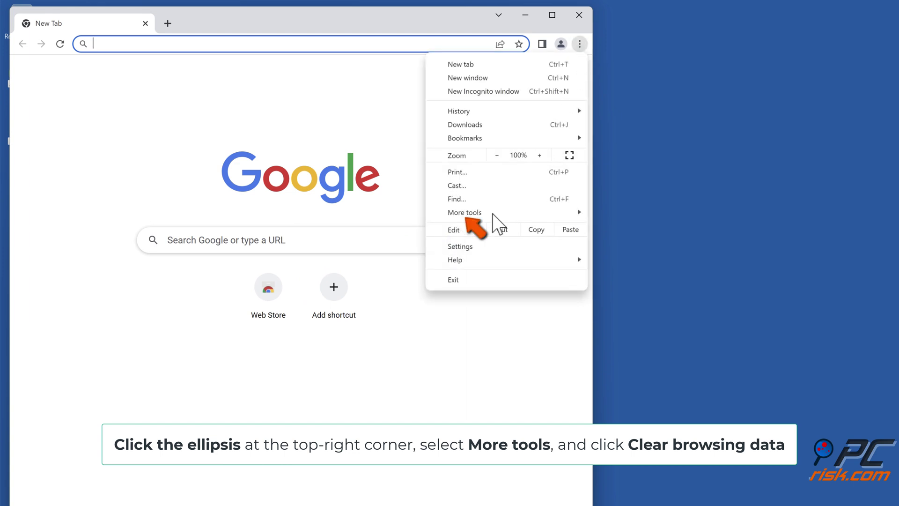
mouse_move(488, 216)
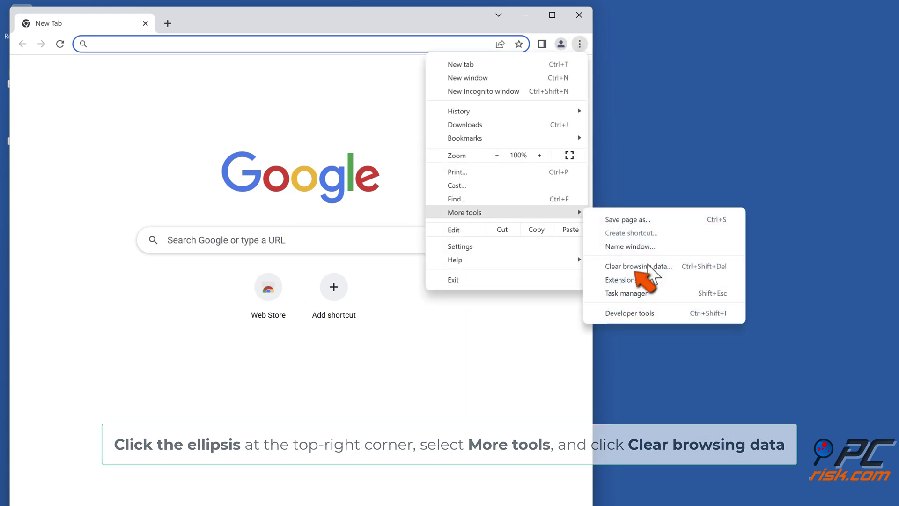
left_click(638, 266)
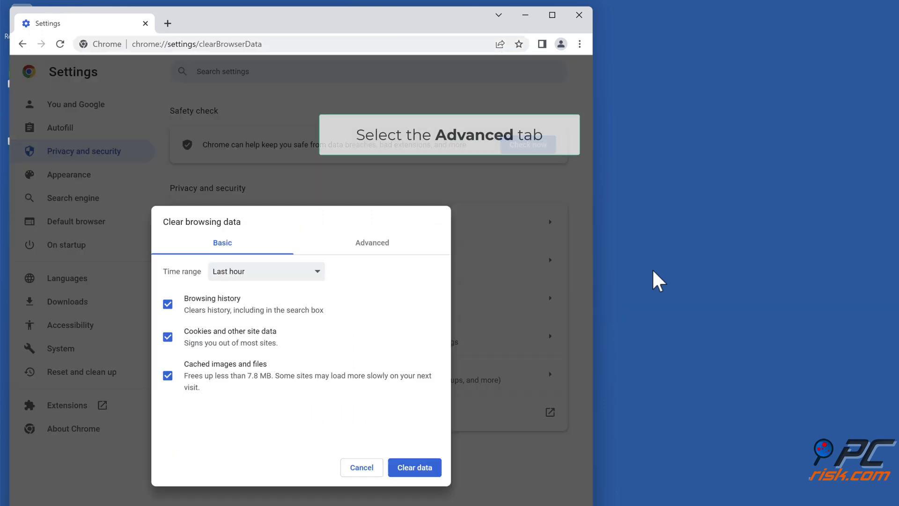
Clear all Advanced browsing data for All time, then close Chrome.
left_click(378, 248)
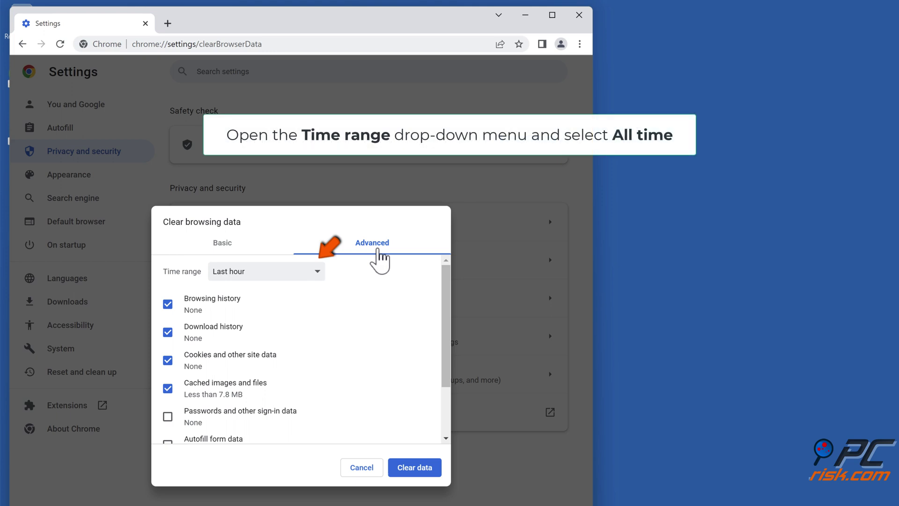
left_click(320, 273)
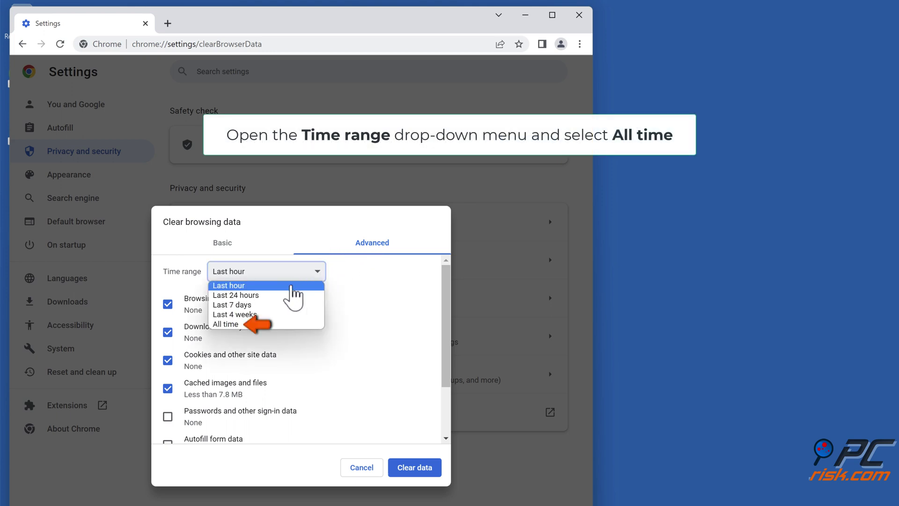
left_click(225, 326)
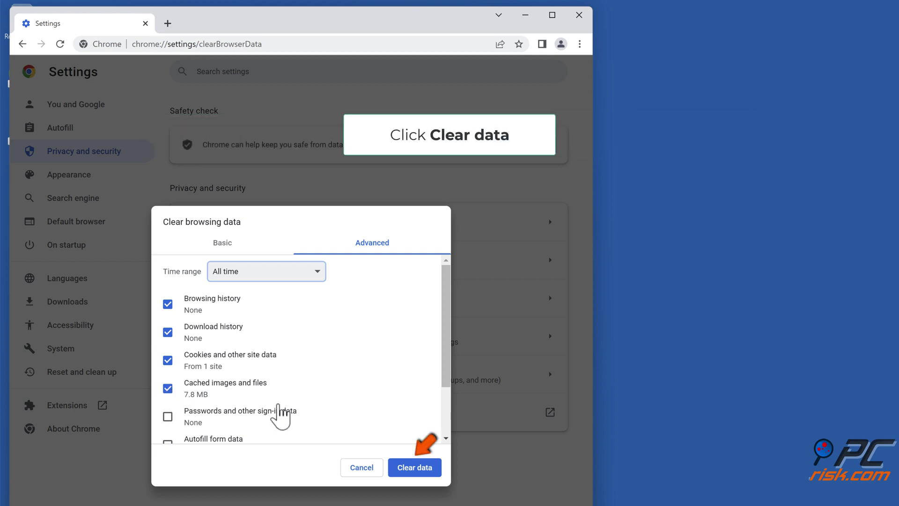
left_click(415, 468)
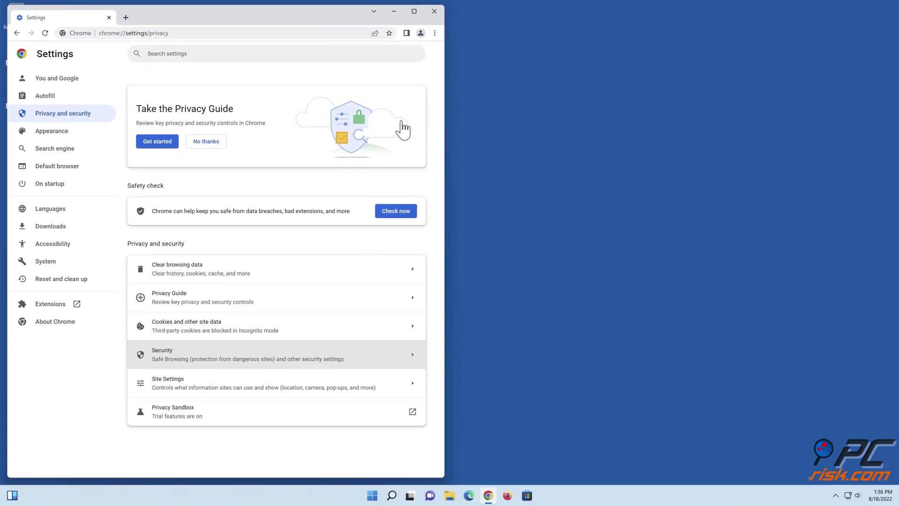
left_click(435, 11)
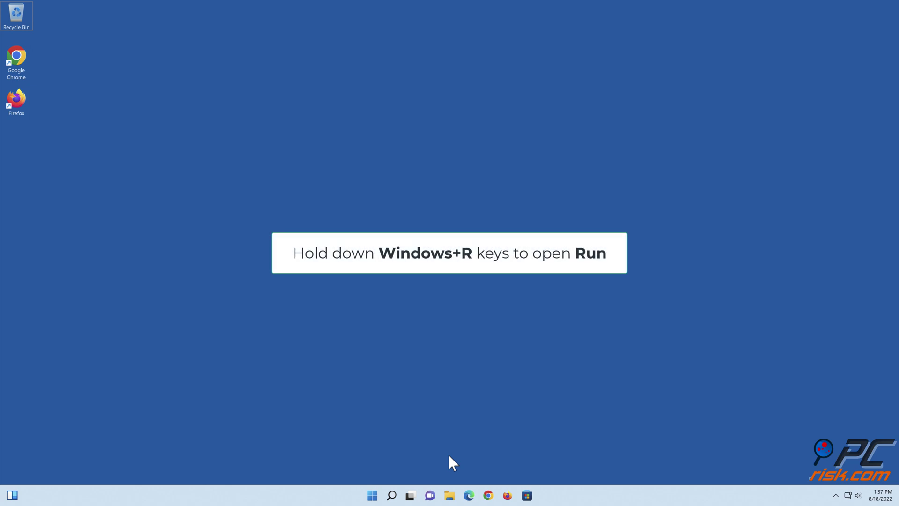
Run ipconfig /flushdns in an administrator Command Prompt, then close it.
key("super+r")
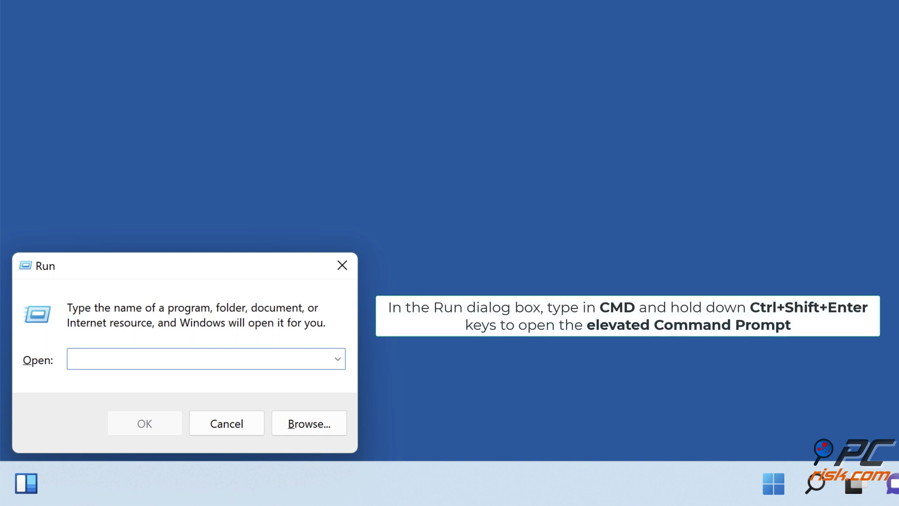
type("cmd")
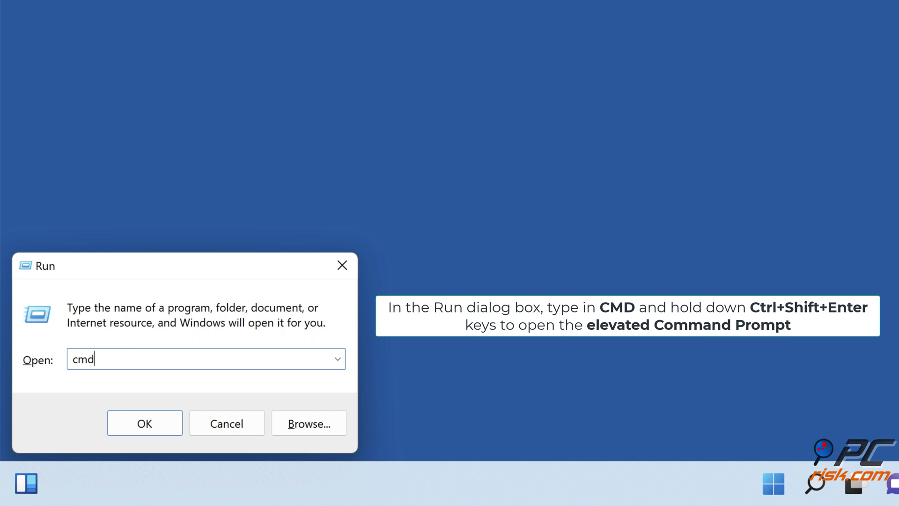
key("ctrl+shift+Return")
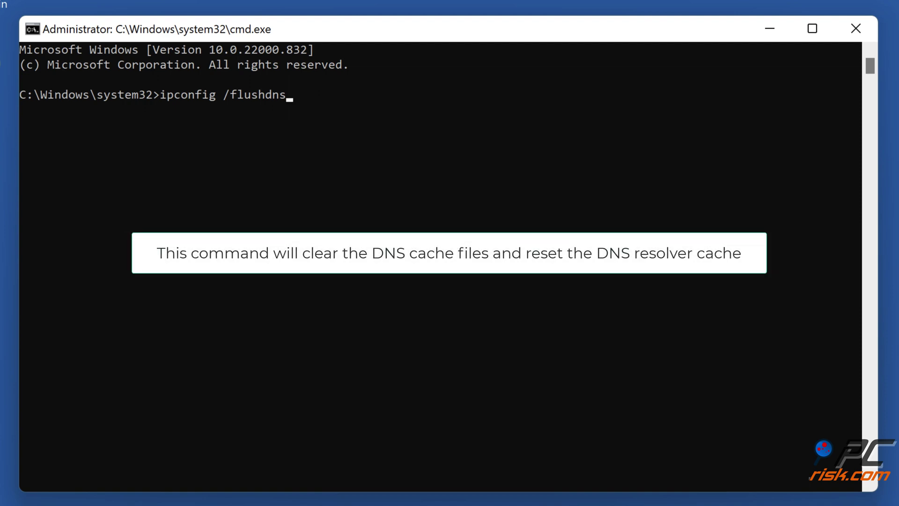
key("Return")
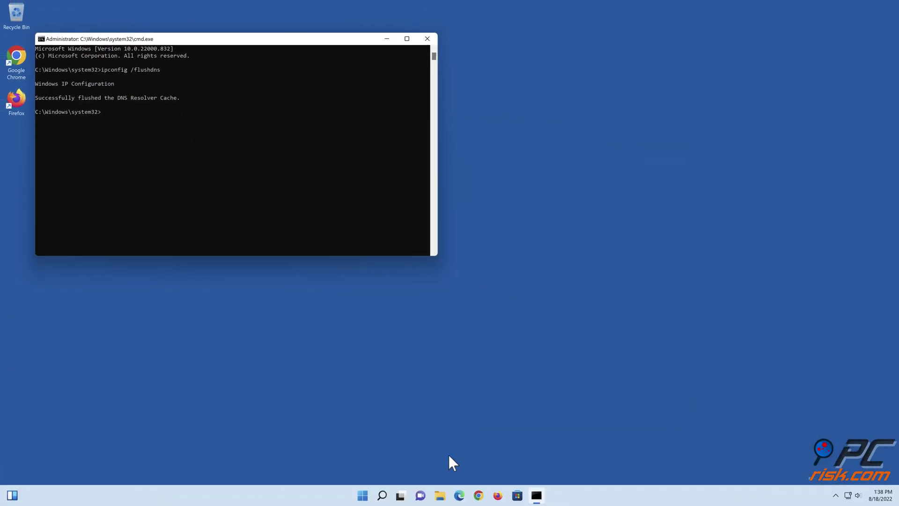
left_click(427, 39)
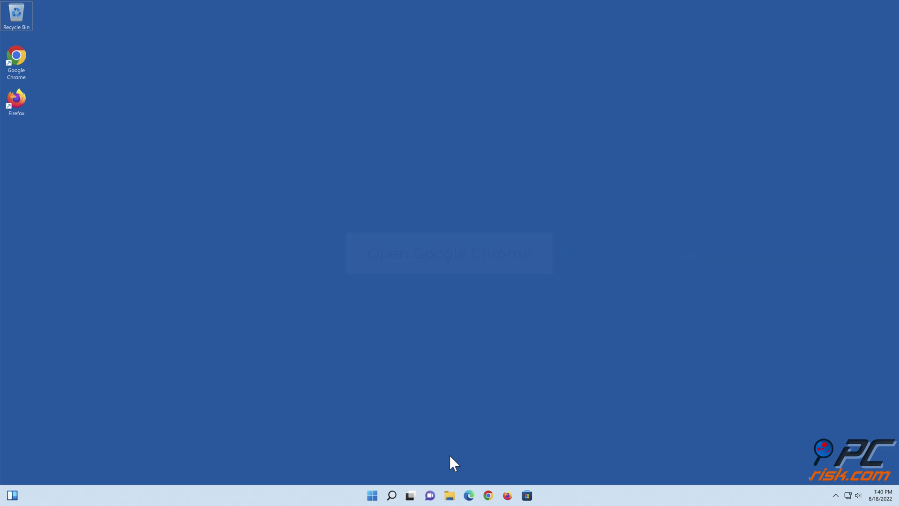
Open Chrome at chrome://flags/#enable-quic.
left_click(487, 495)
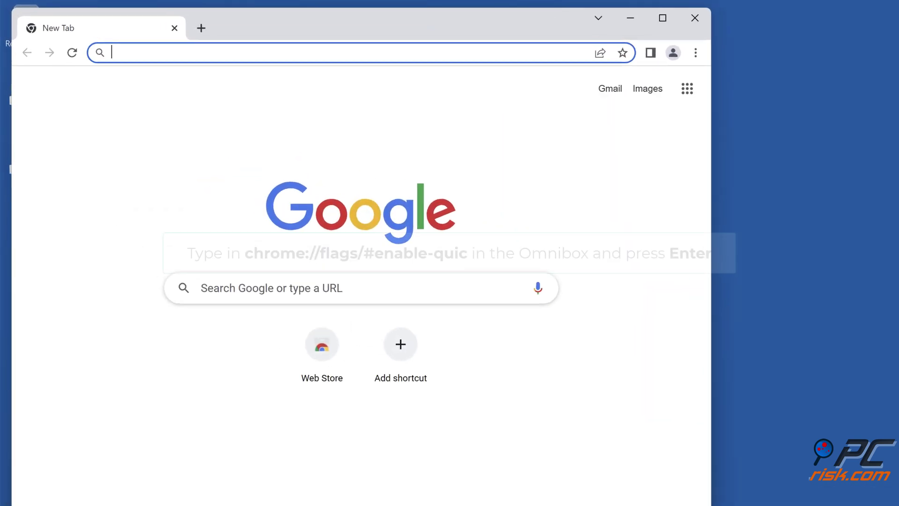
type("chrome")
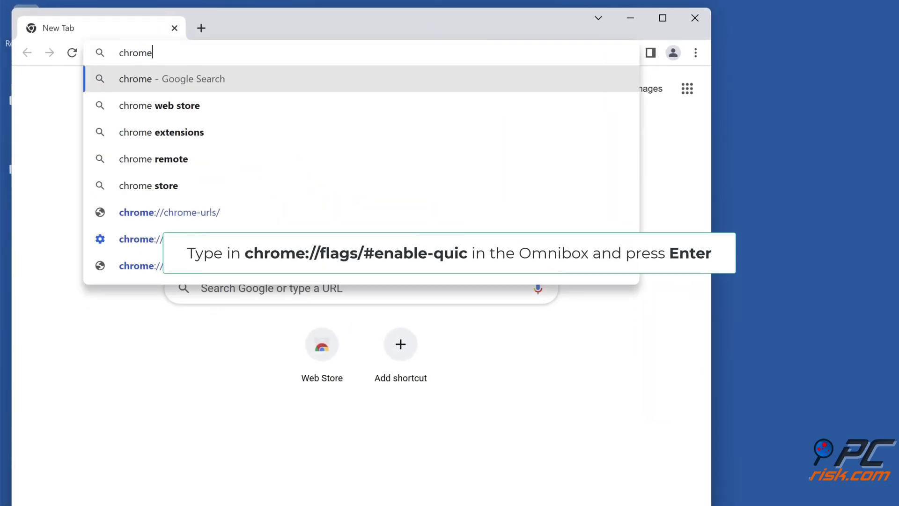
type("://flags/")
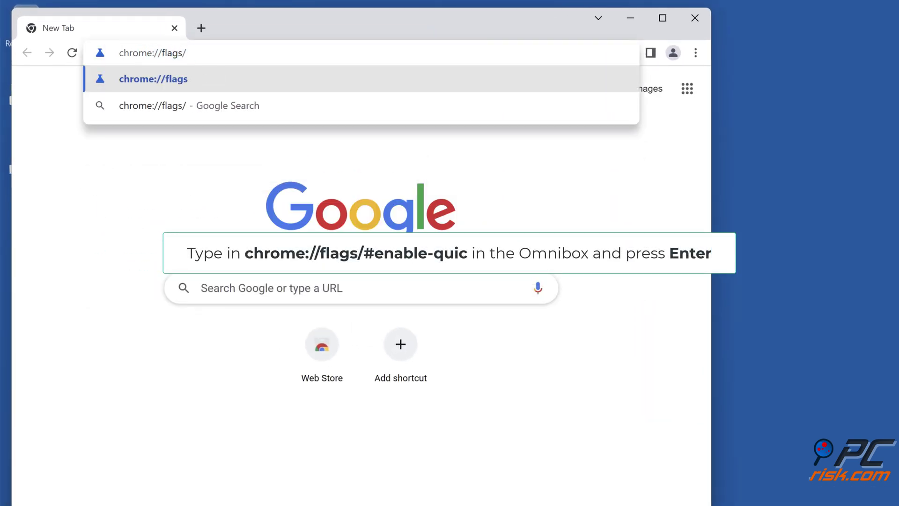
type("#enable-quic")
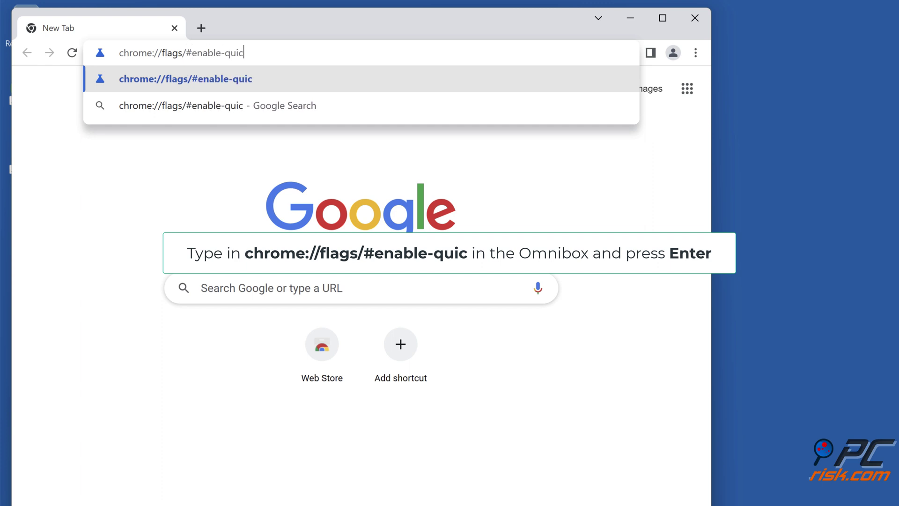
key("Return")
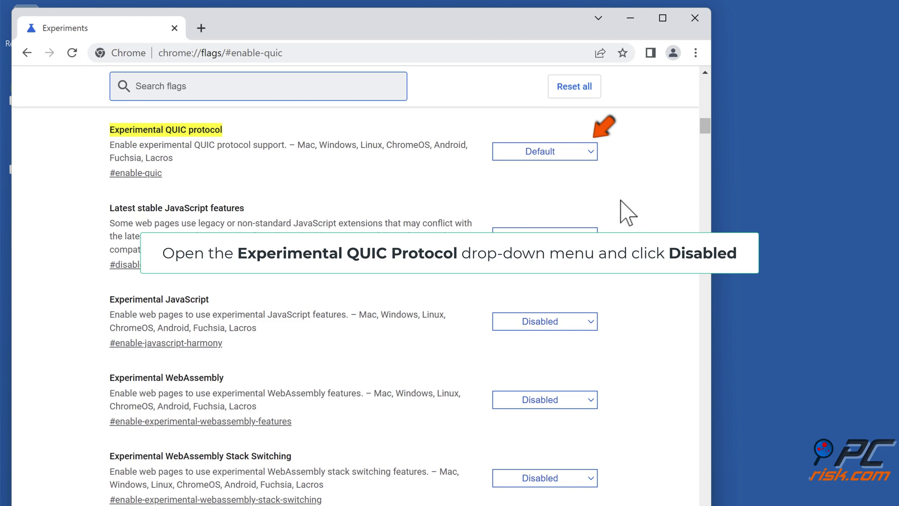
Set Experimental QUIC protocol to Disabled, relaunch Chrome, then close it.
left_click(592, 153)
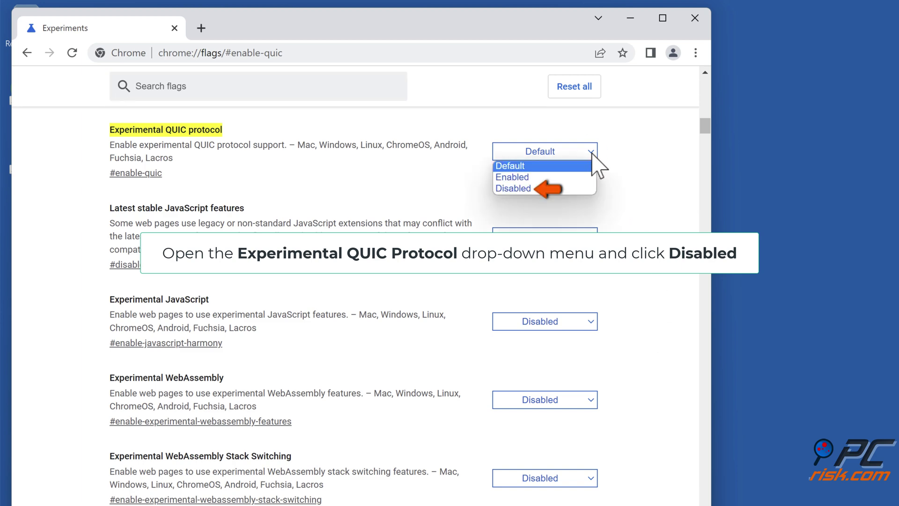
left_click(514, 189)
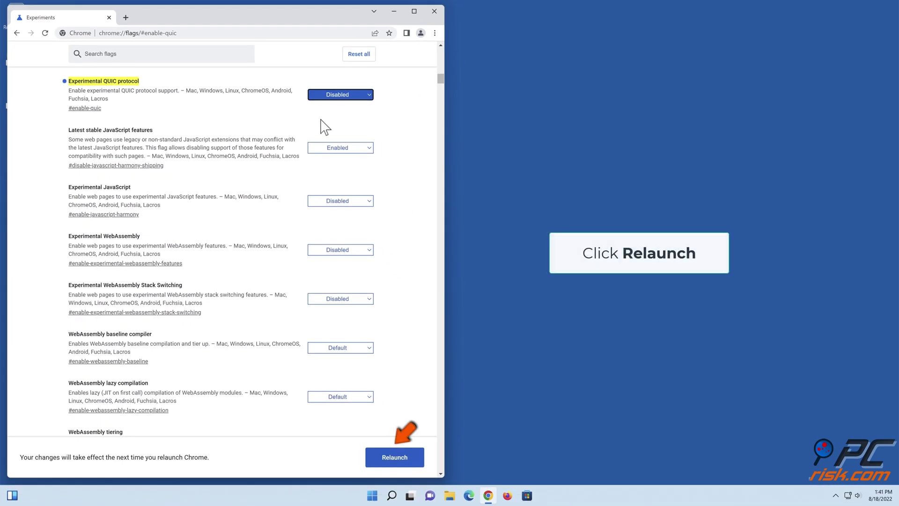
left_click(395, 457)
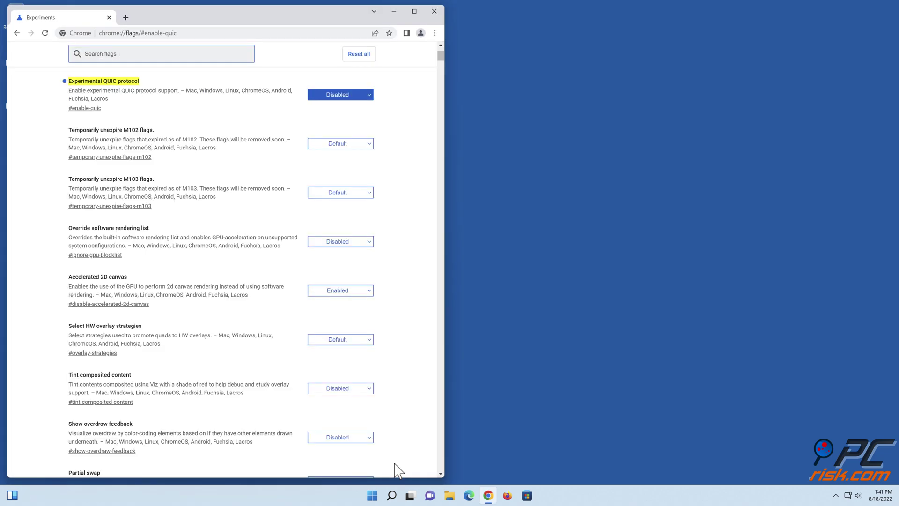
left_click(434, 12)
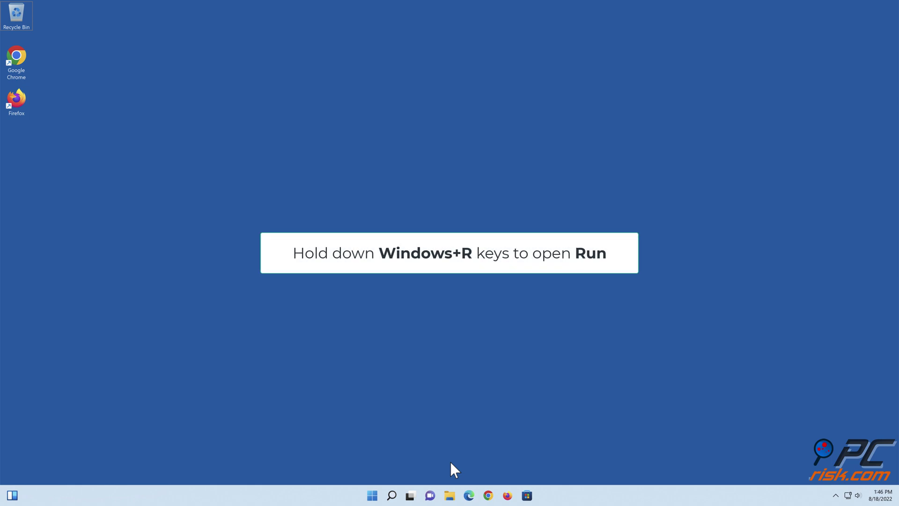
Launch Internet Properties by running inetcpl.cpl from the Run box.
key("super+r")
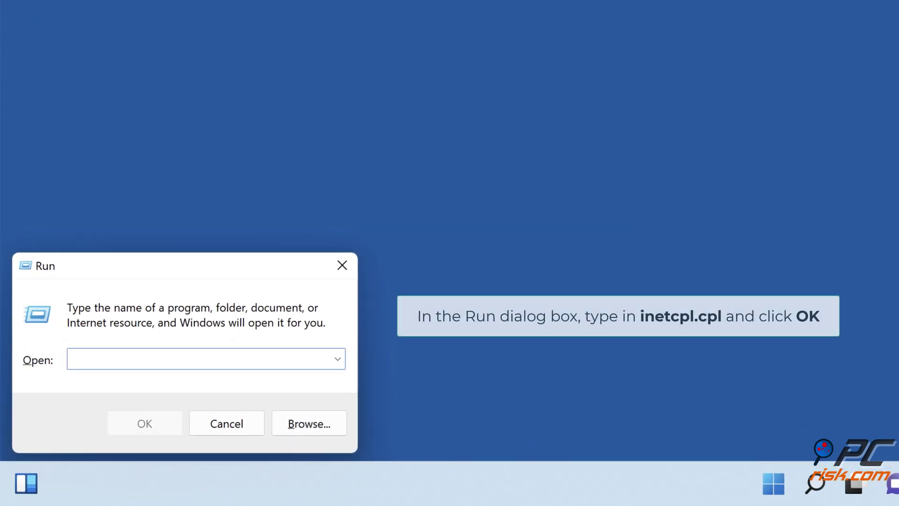
type("inetcpl.")
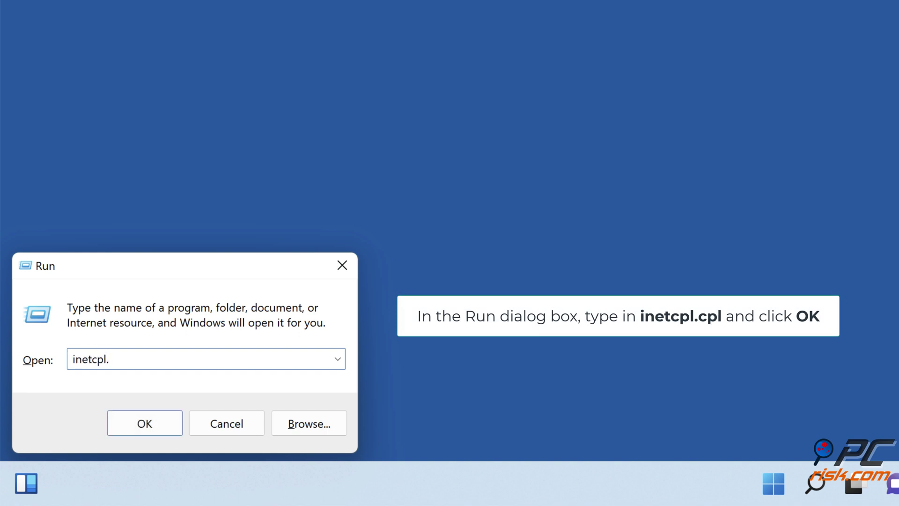
type("cpl")
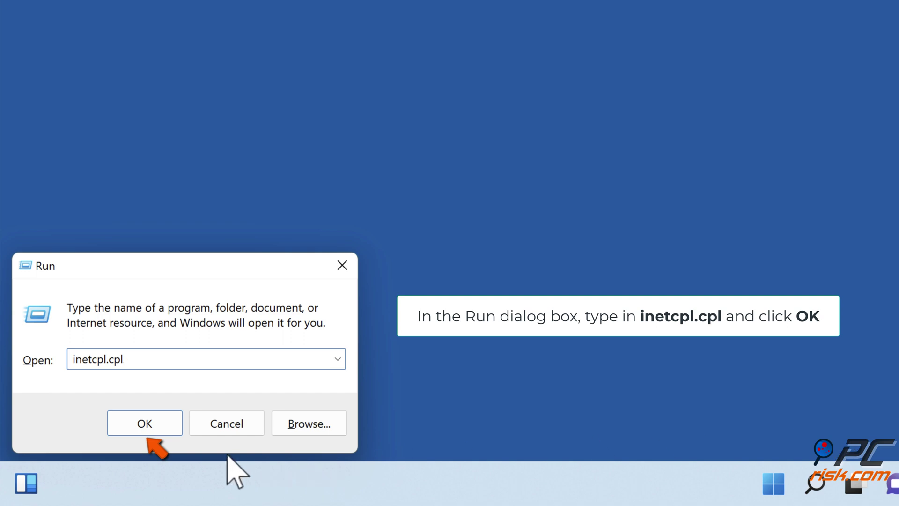
left_click(152, 433)
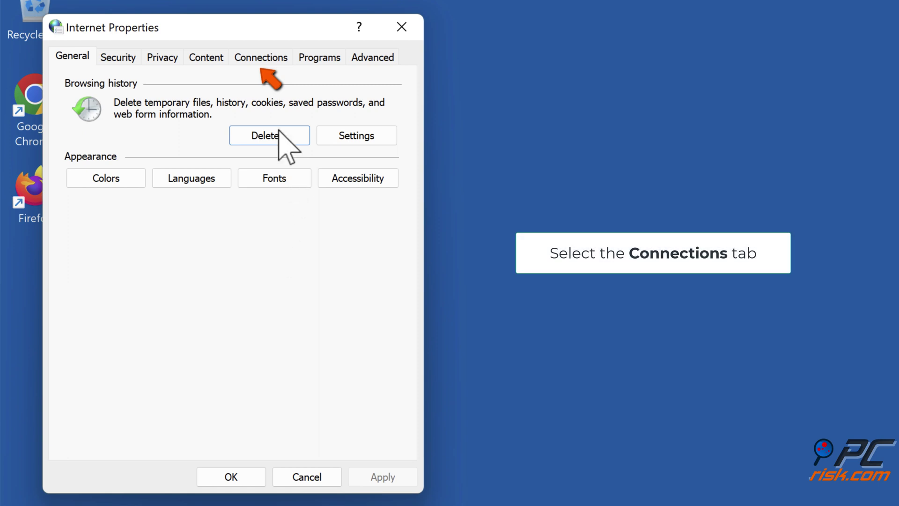
In LAN settings, enable Automatically detect settings with no proxy server, then save and close.
left_click(259, 62)
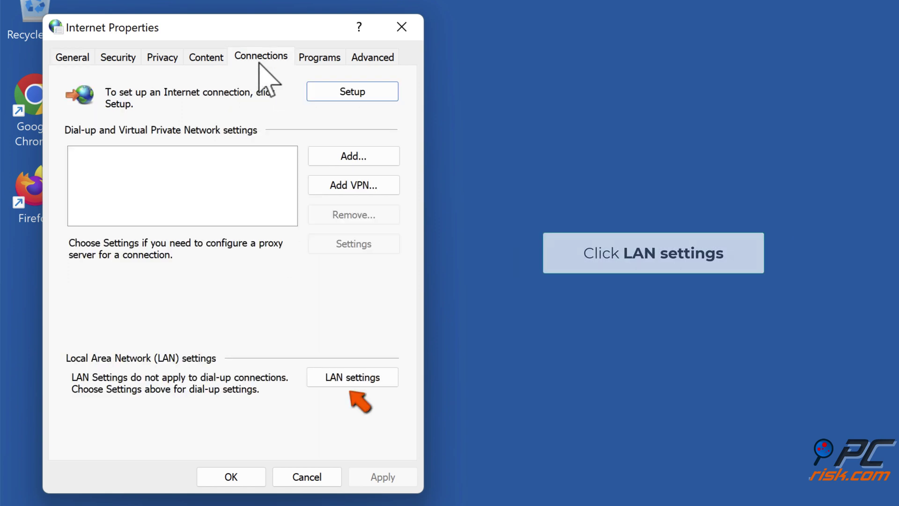
left_click(349, 383)
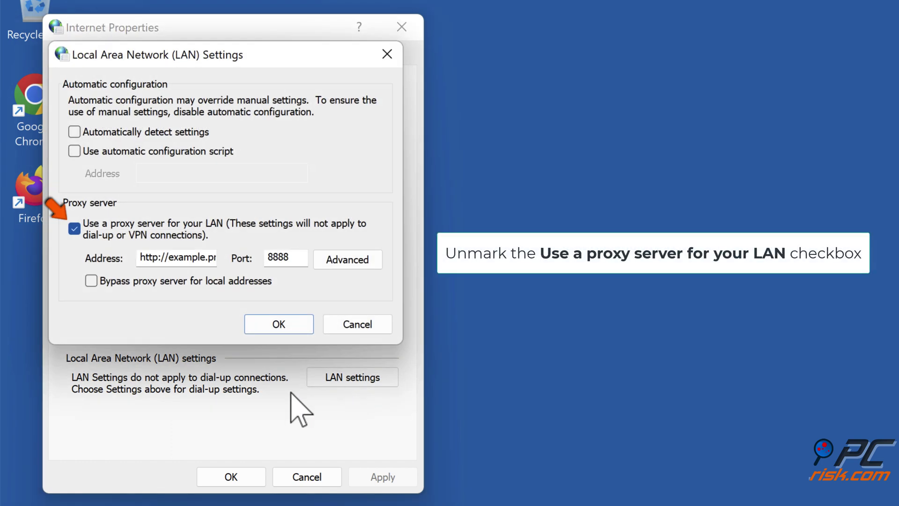
left_click(75, 229)
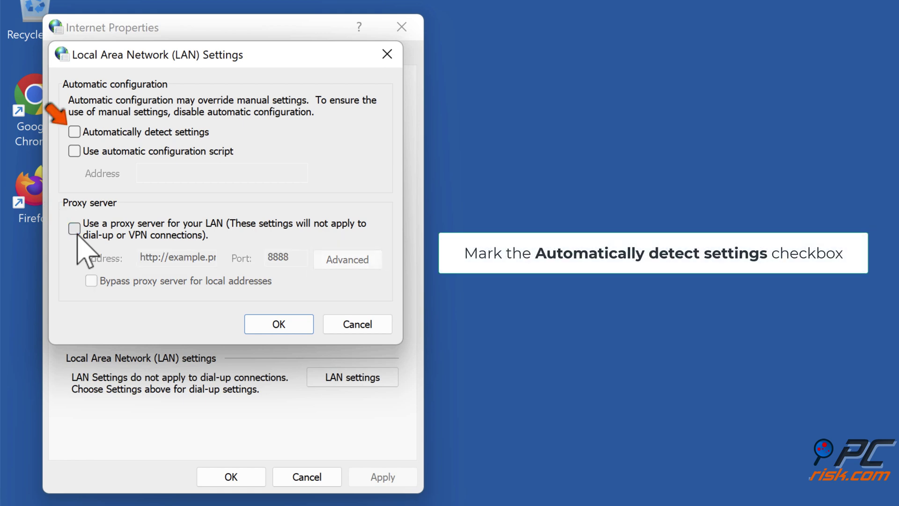
left_click(76, 136)
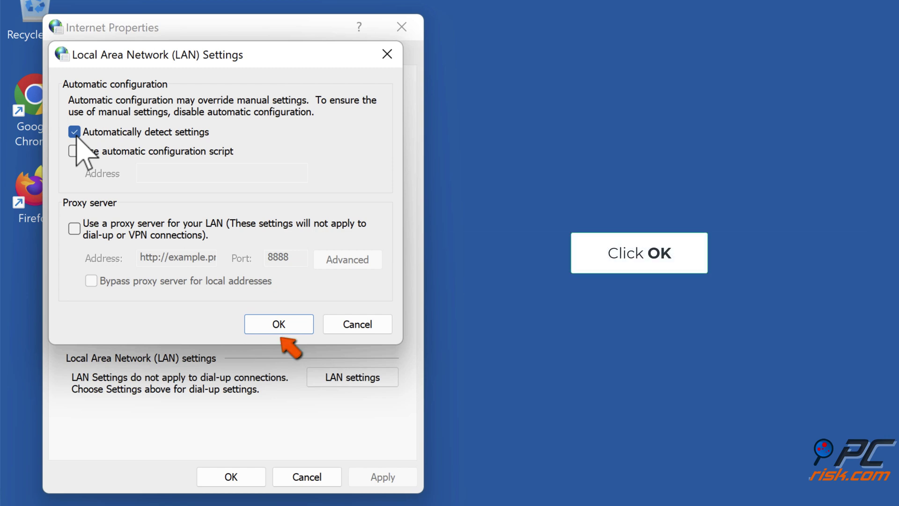
left_click(277, 325)
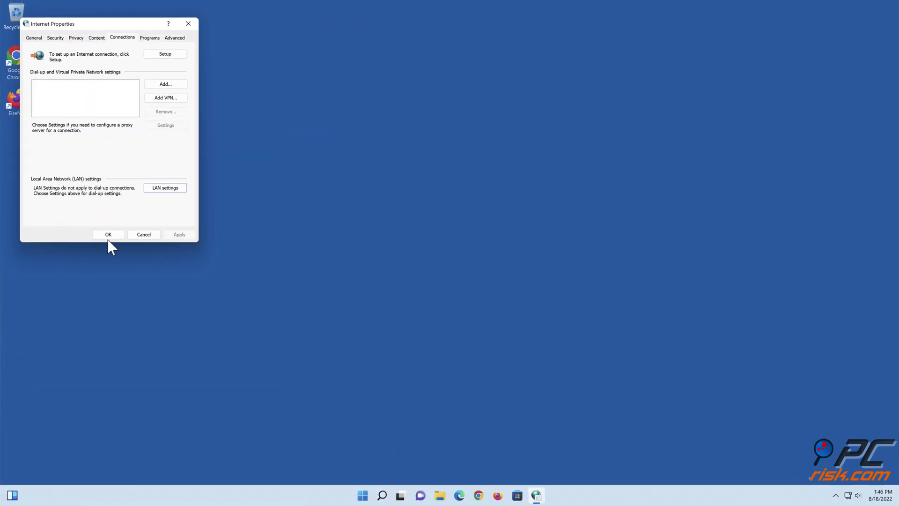
left_click(108, 236)
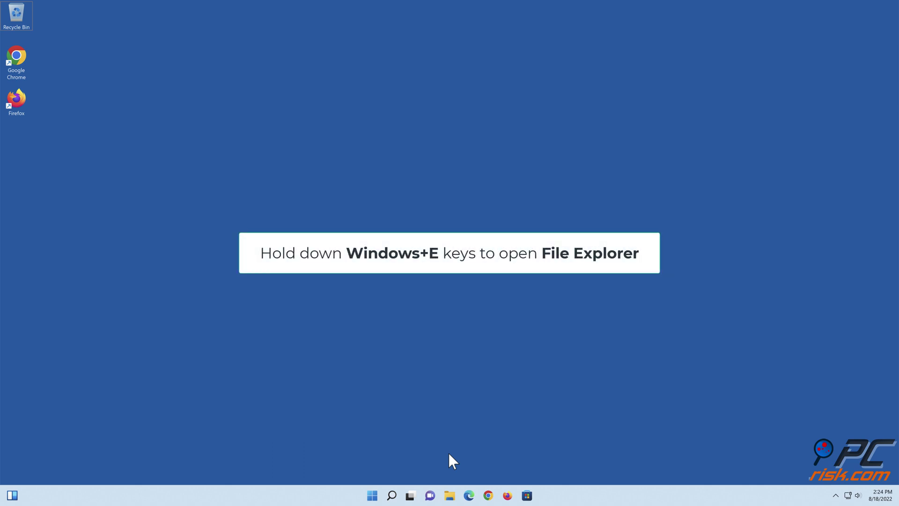
Open File Explorer and go to C:\Windows\System32\drivers\etc.
key("super+e")
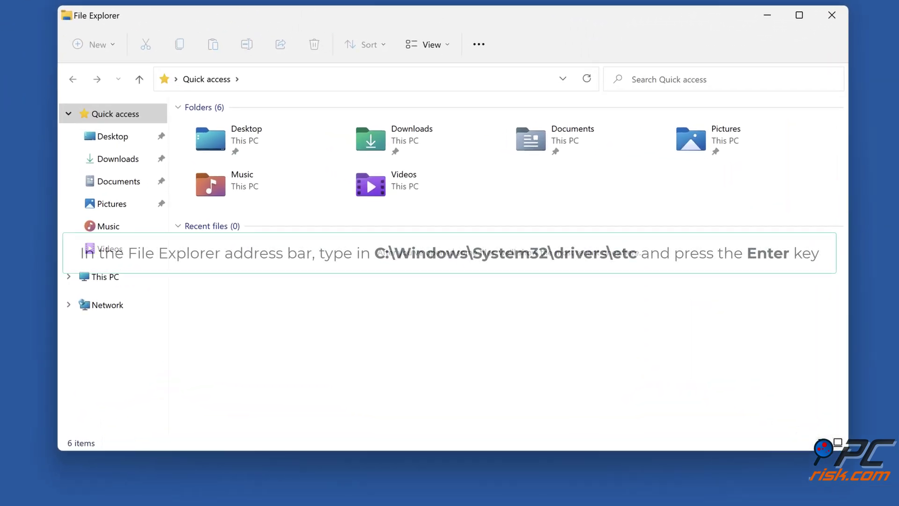
left_click(411, 78)
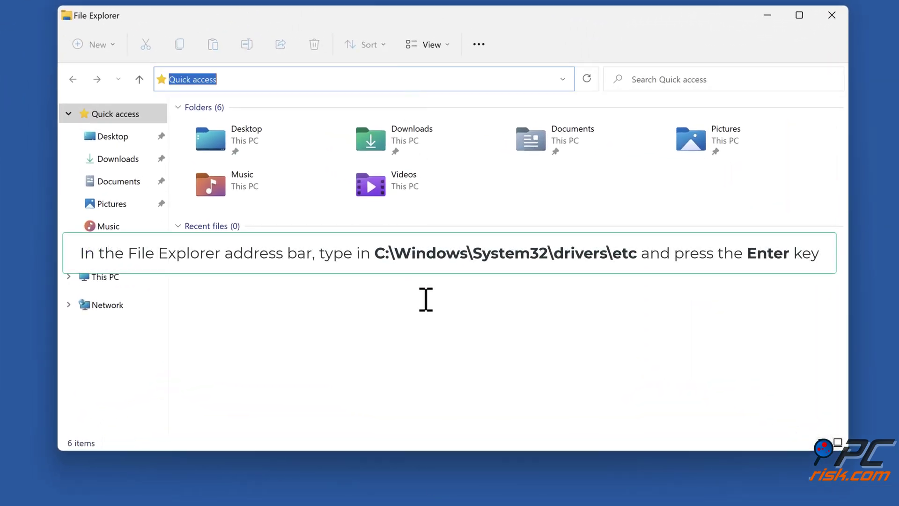
type("c:\\windows\\system32\\drivers\\etc")
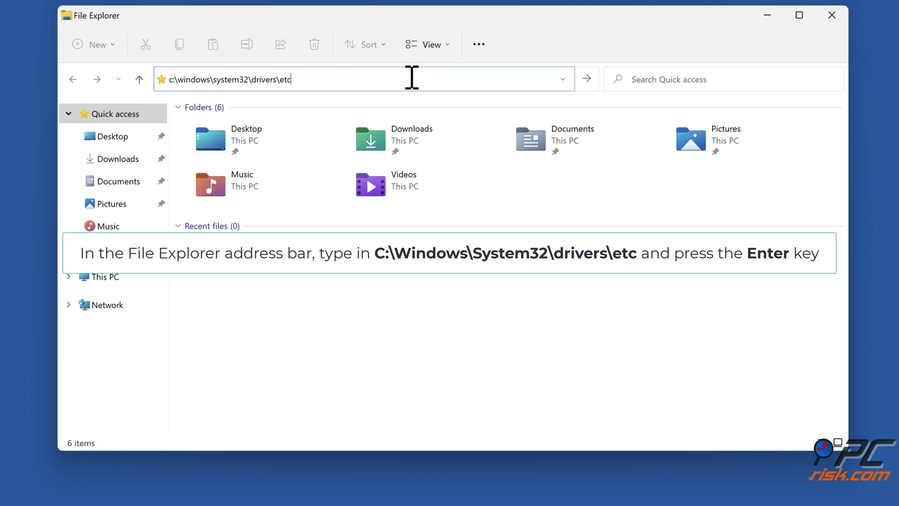
key("Return")
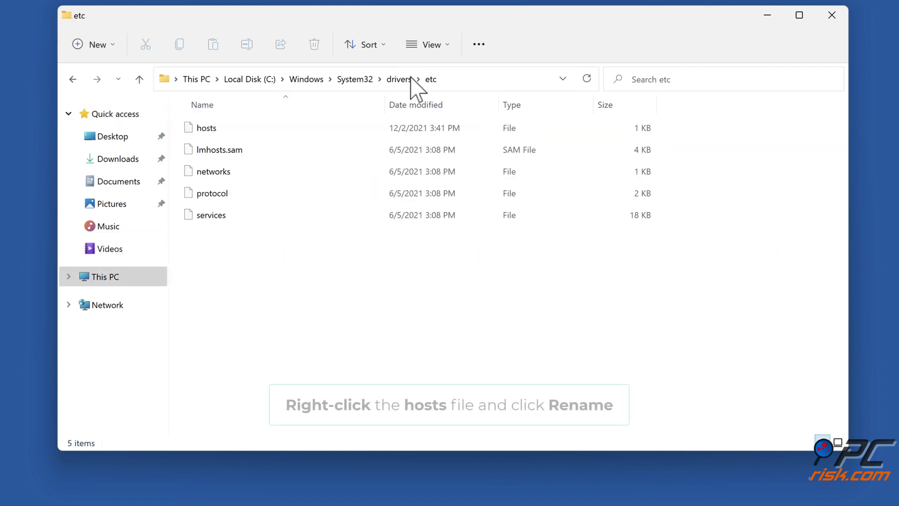
Rename the hosts file in the etc folder to hosts.old, then close File Explorer.
right_click(207, 133)
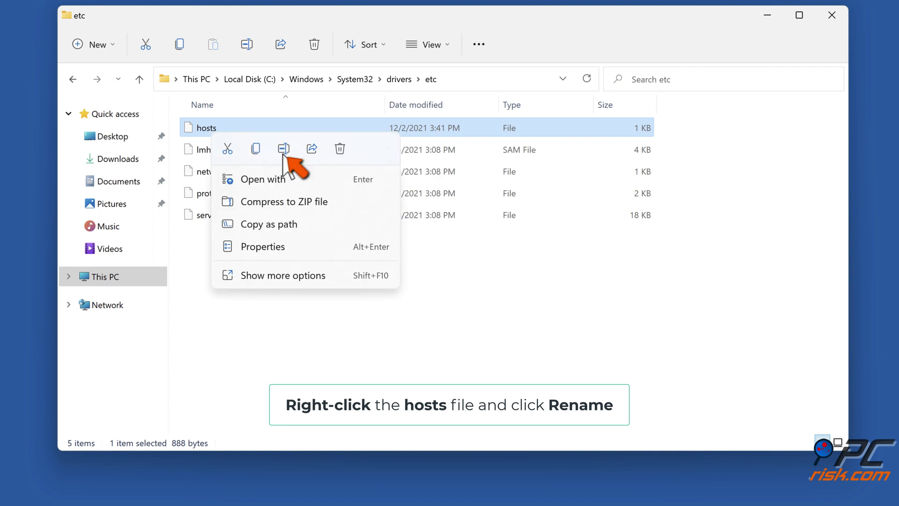
left_click(284, 153)
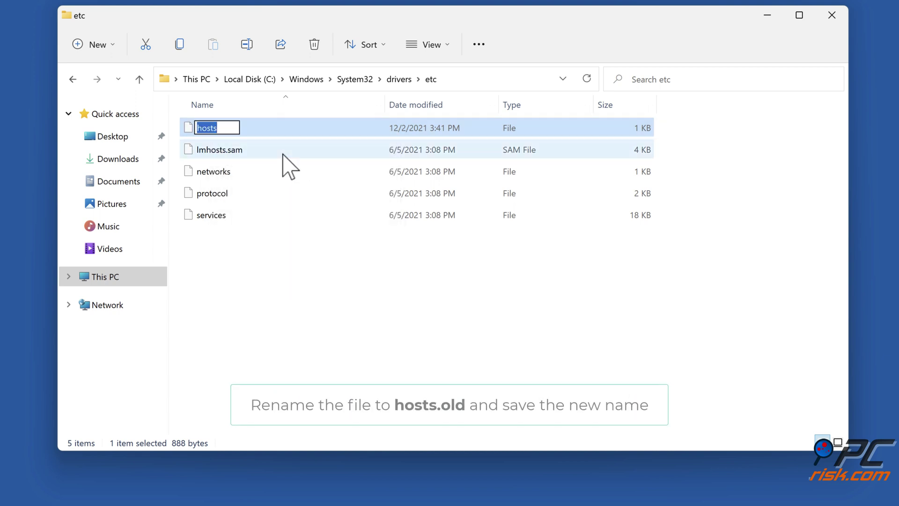
key("End")
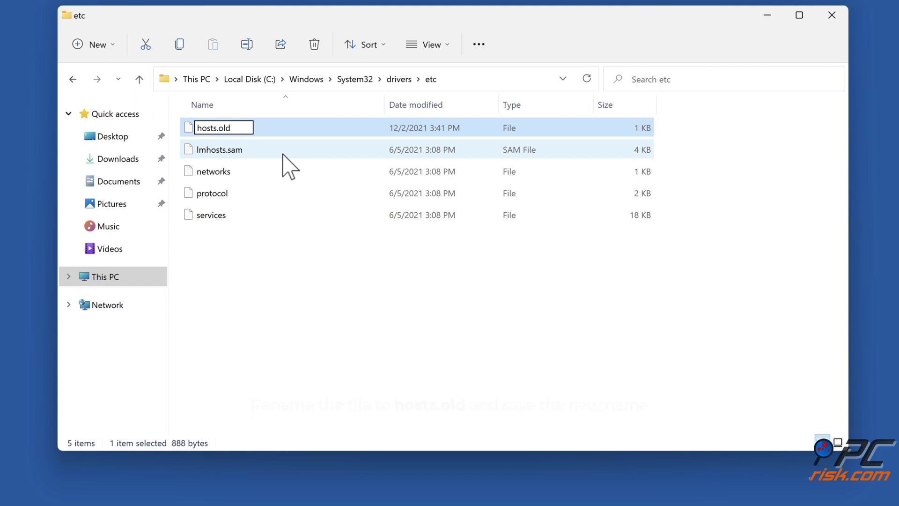
key("Return")
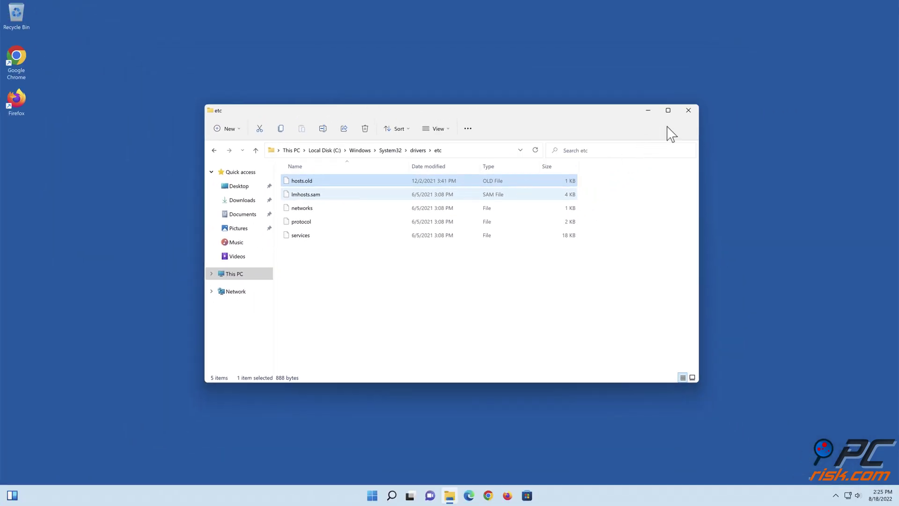
left_click(689, 110)
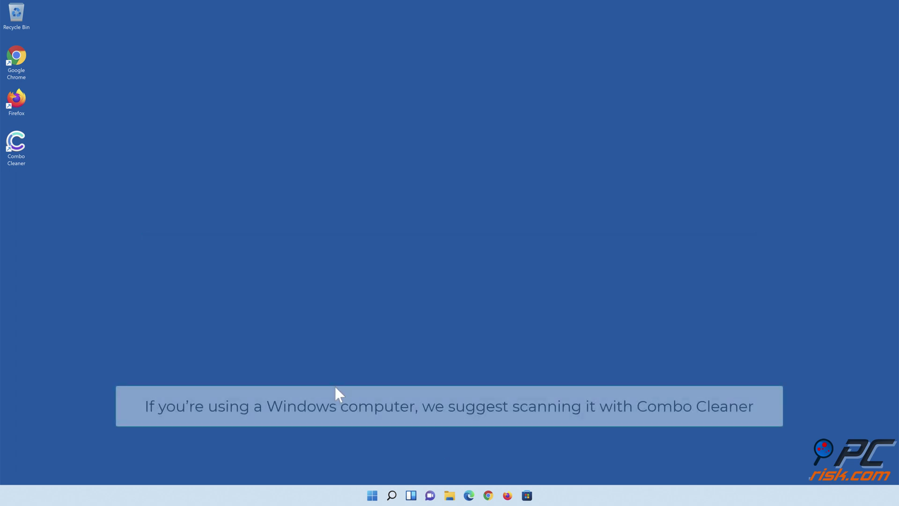
Launch Combo Cleaner, run a quick scan, and quarantine all 323 detected items.
double_click(23, 160)
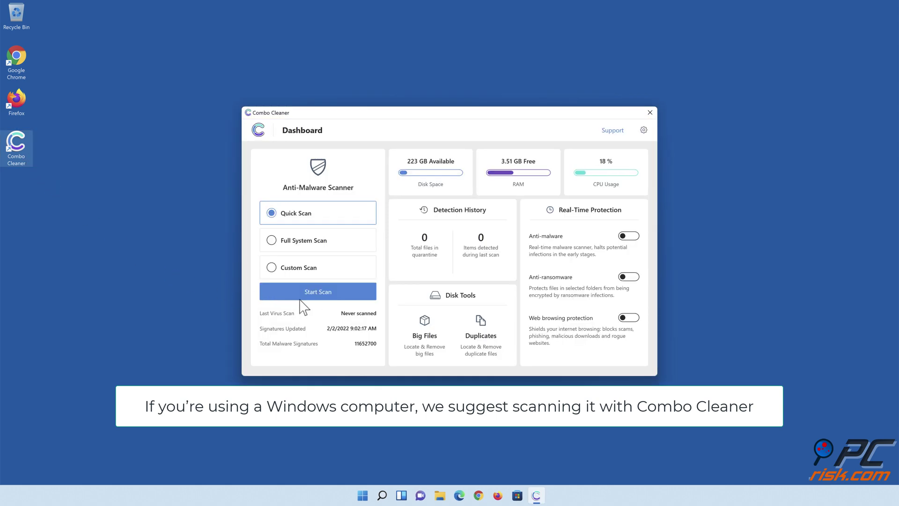
left_click(318, 296)
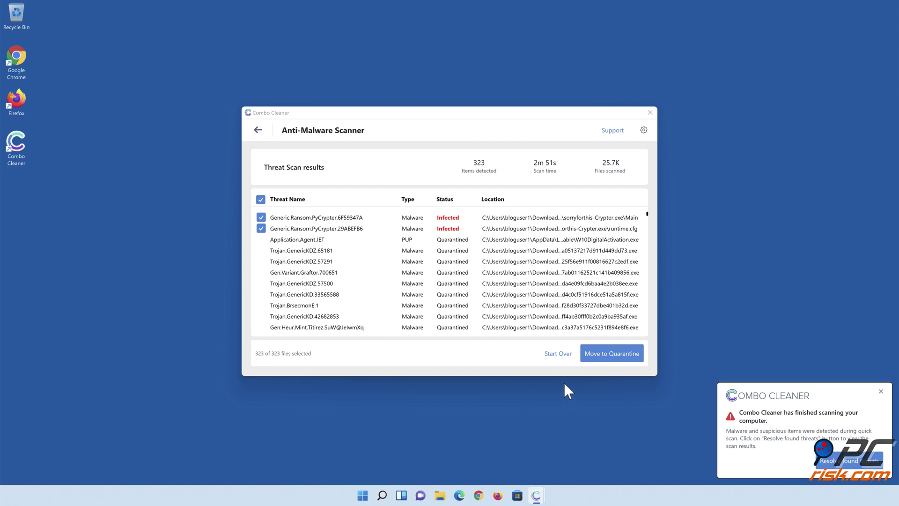
left_click(610, 354)
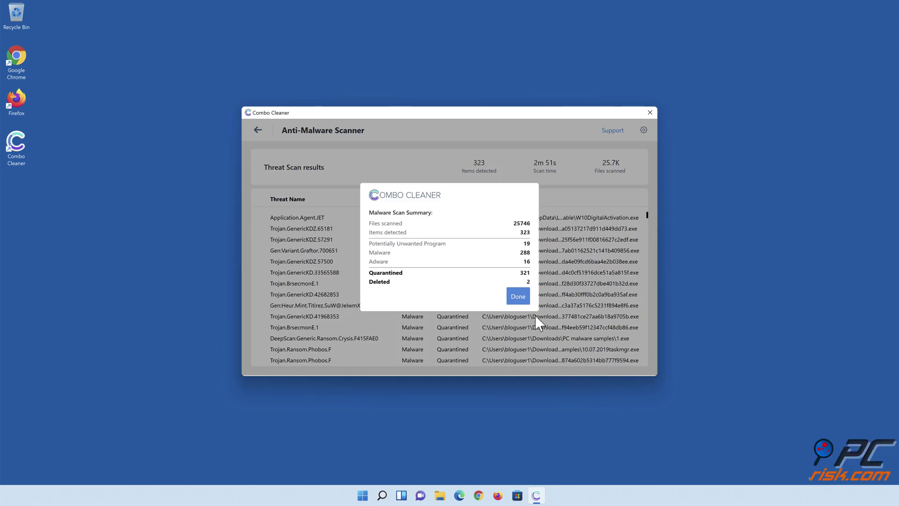
Dismiss the scan summary and switch on anti-malware and anti-ransomware protection.
left_click(517, 296)
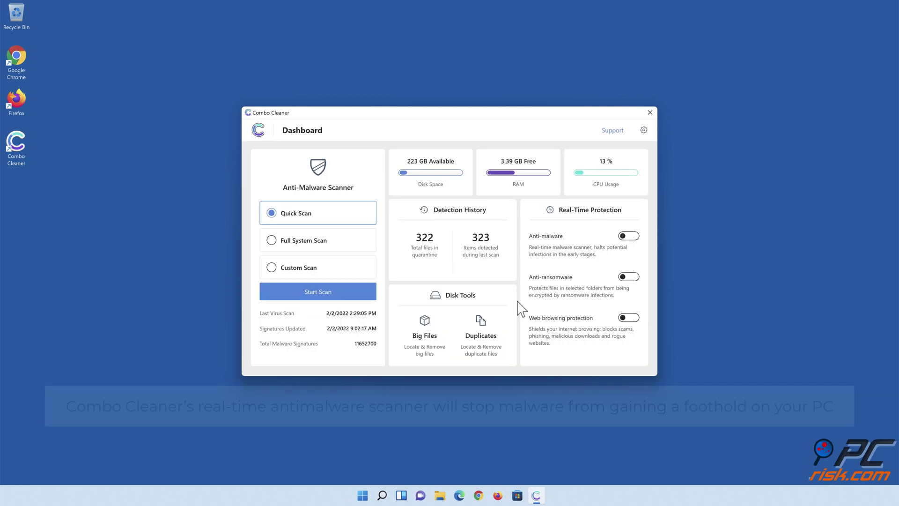
left_click(629, 237)
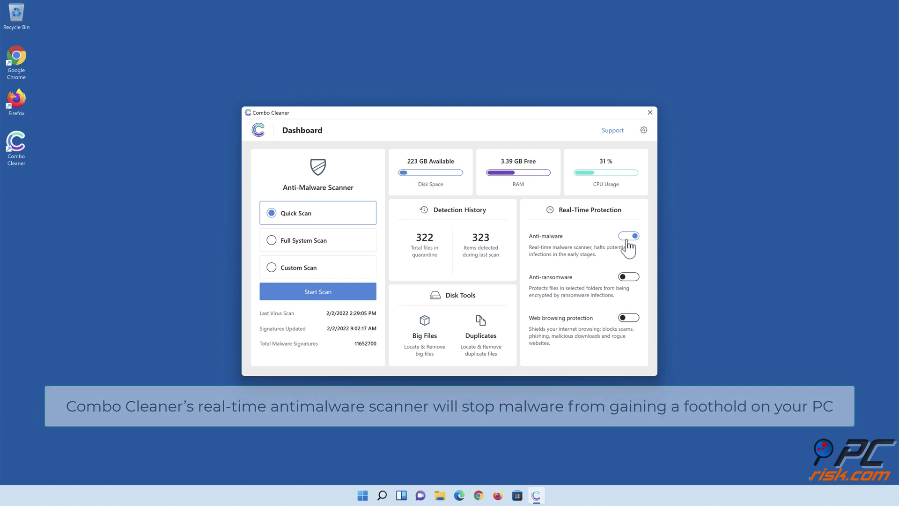
left_click(630, 279)
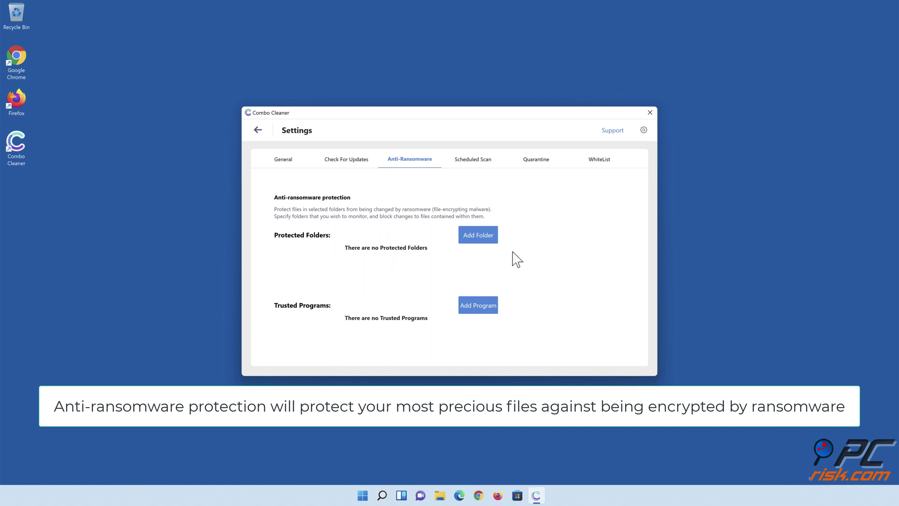
Add the Libraries > Documents folder to ransomware protection, then enable web browsing protection.
left_click(479, 239)
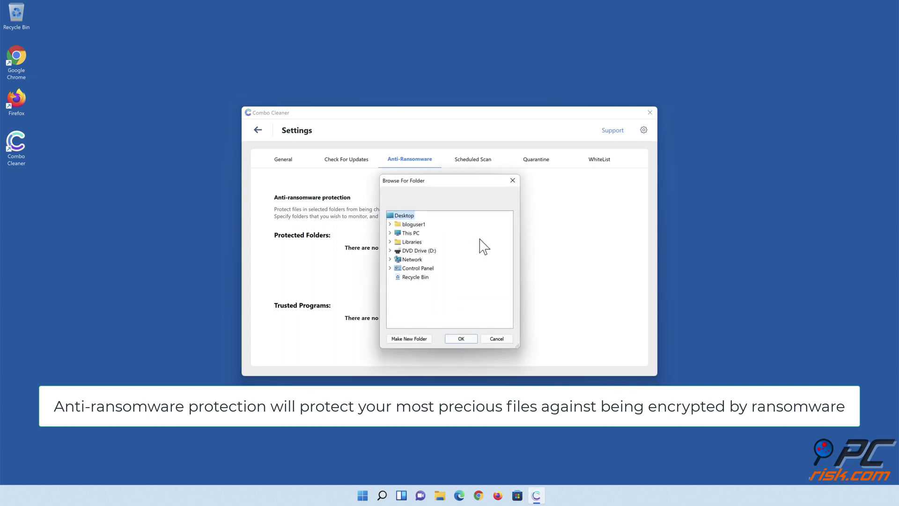
left_click(390, 242)
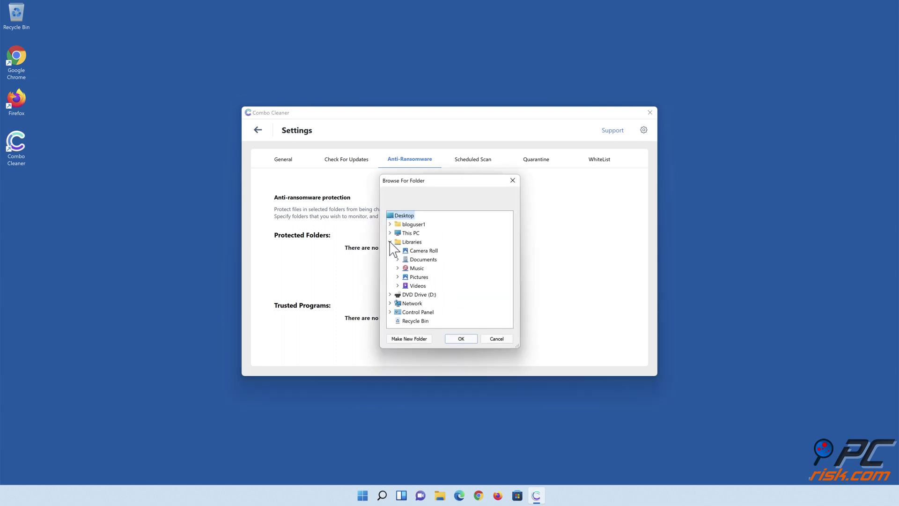
left_click(397, 259)
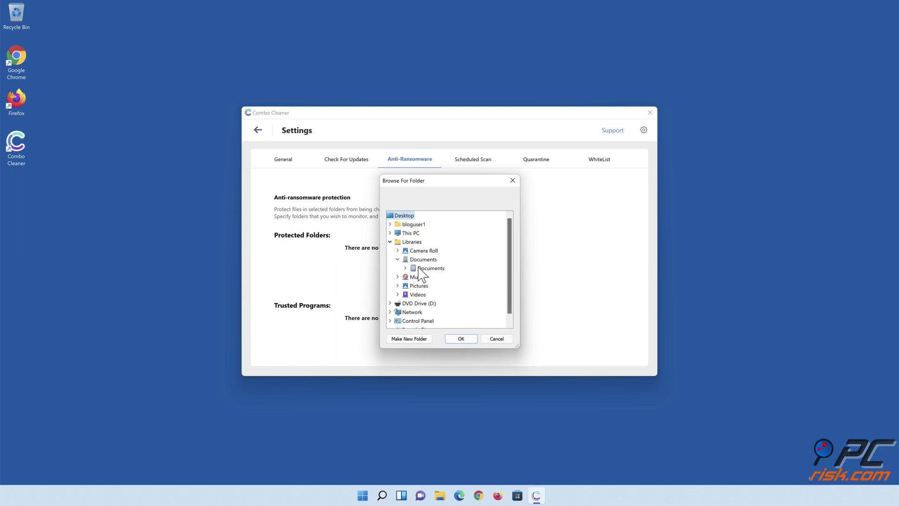
left_click(423, 271)
left_click(462, 340)
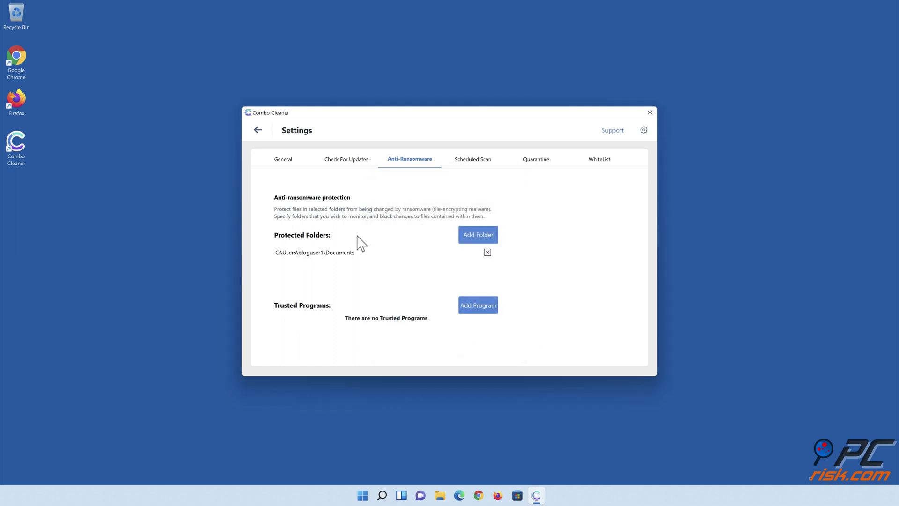
left_click(258, 131)
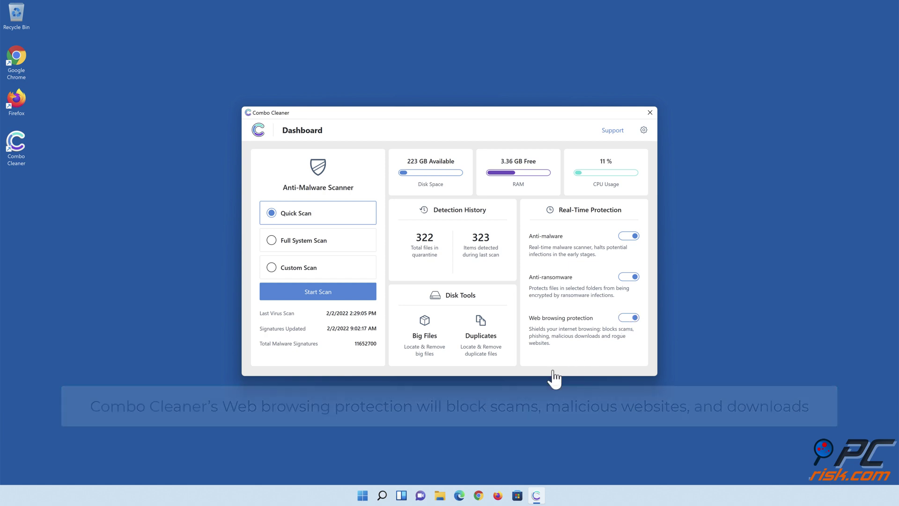
left_click(456, 443)
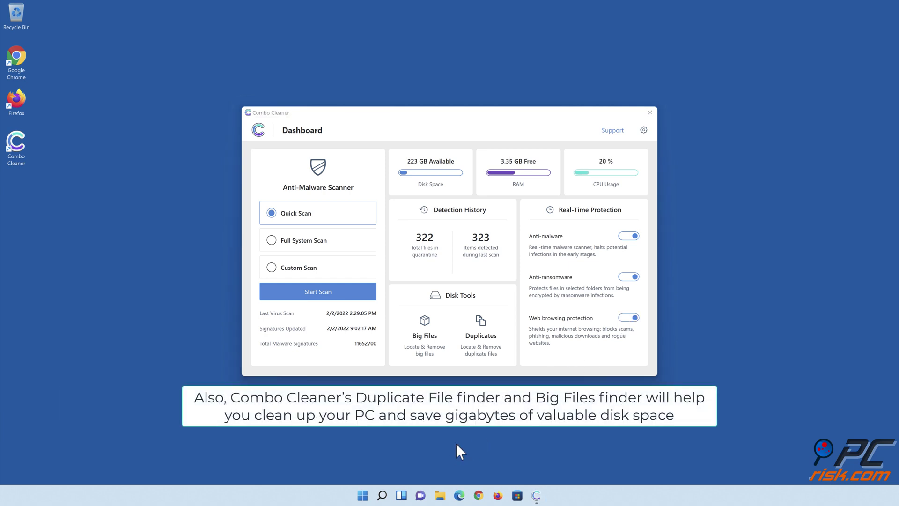